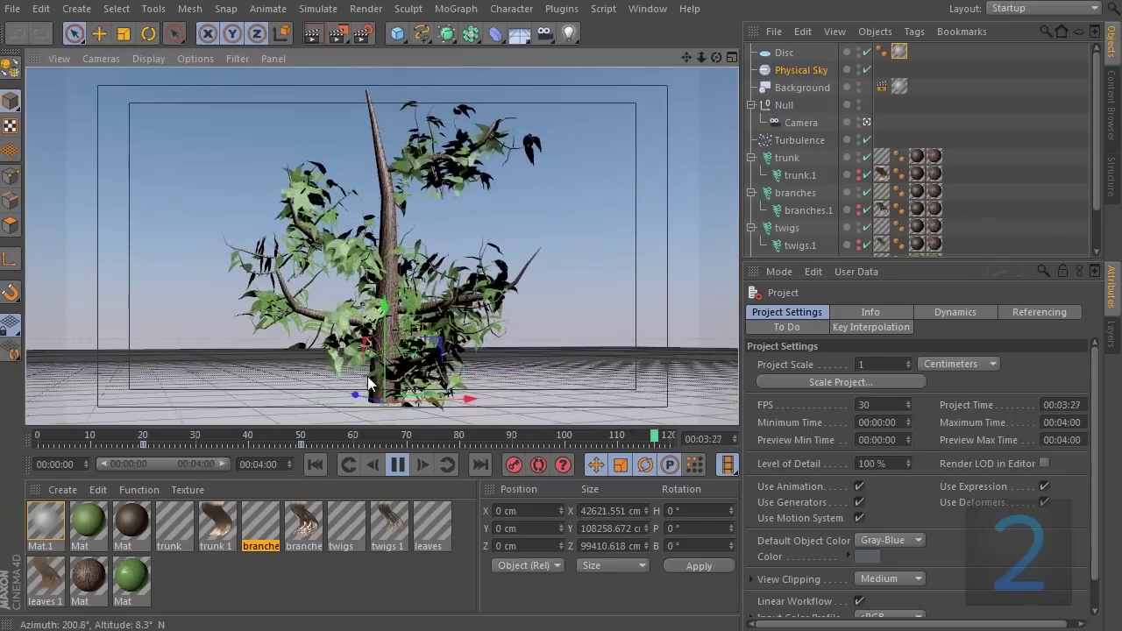
Step: Stop the tree growth playback at frame 11 and show the Recent Files list
click(397, 465)
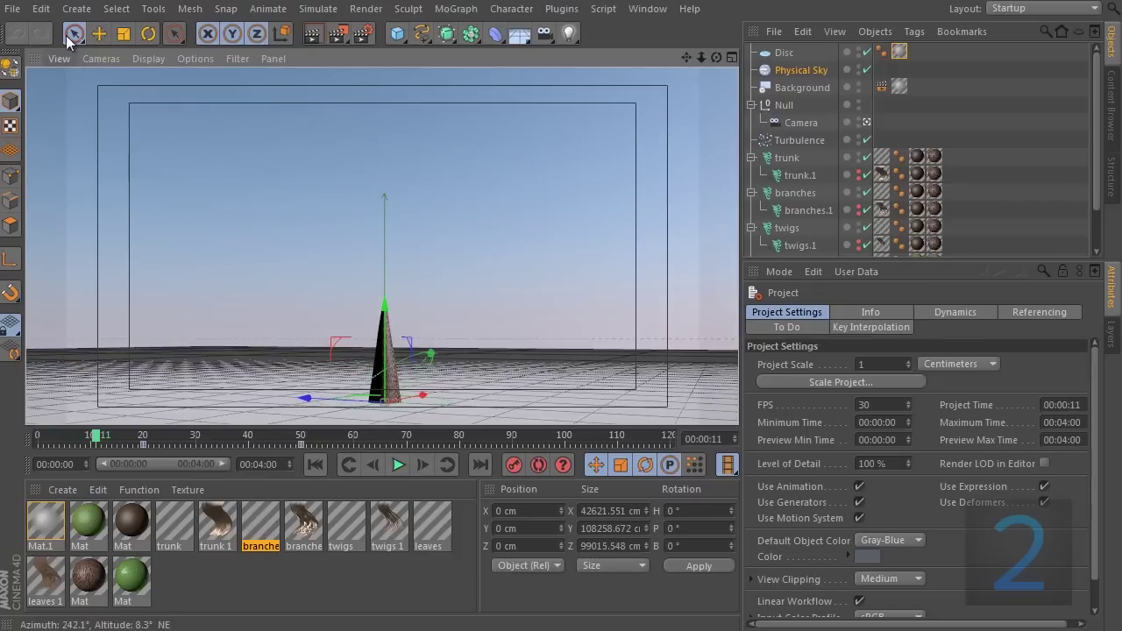
click(13, 8)
mouse_move(82, 307)
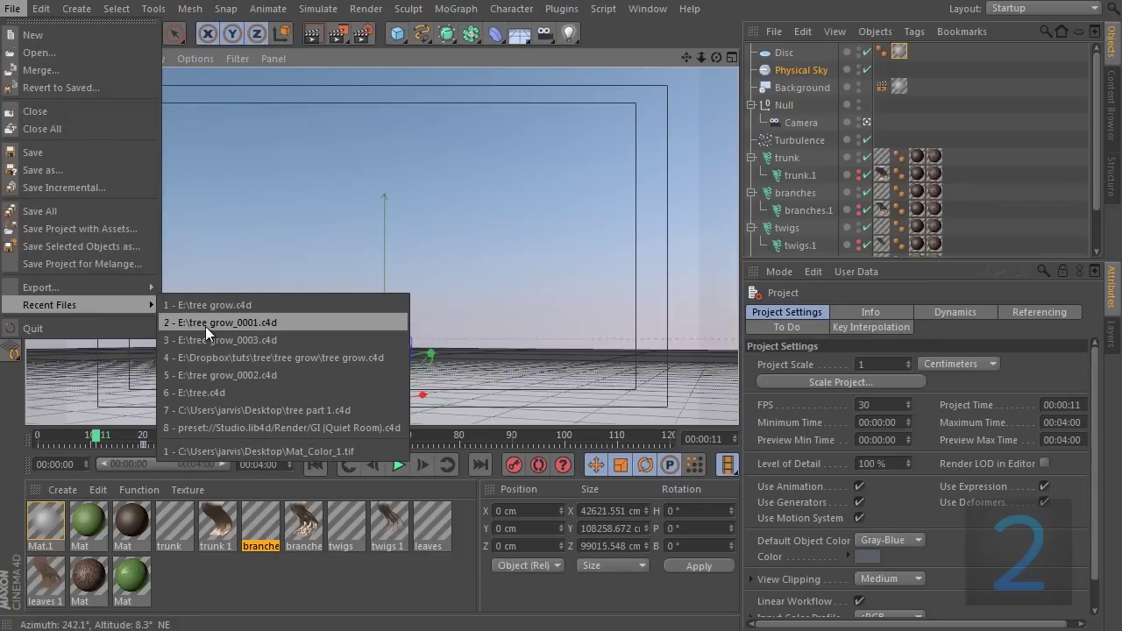
Step: Reopen an earlier tree grow file, play and pause its growth, then save incrementally as tree grow_0004.c4d
click(258, 340)
click(507, 268)
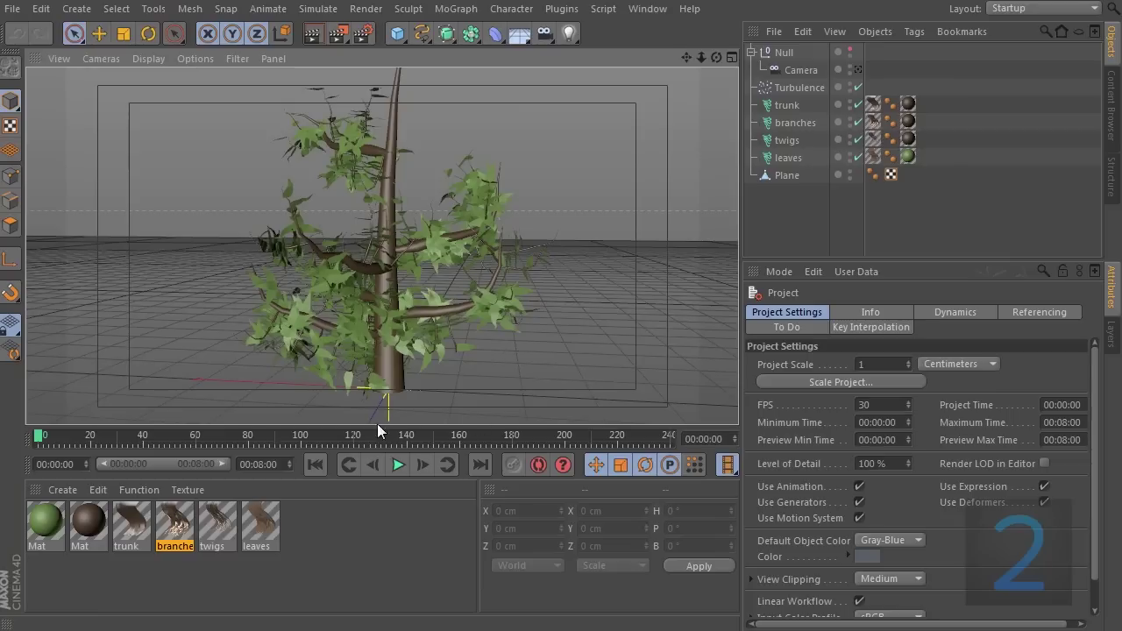
click(397, 463)
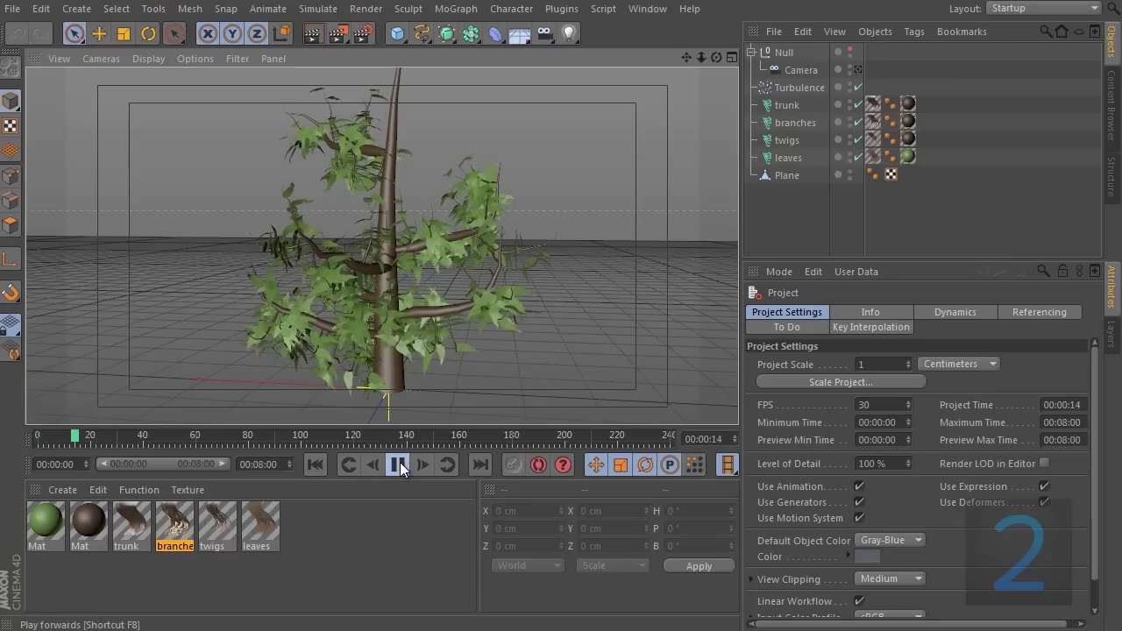
click(397, 465)
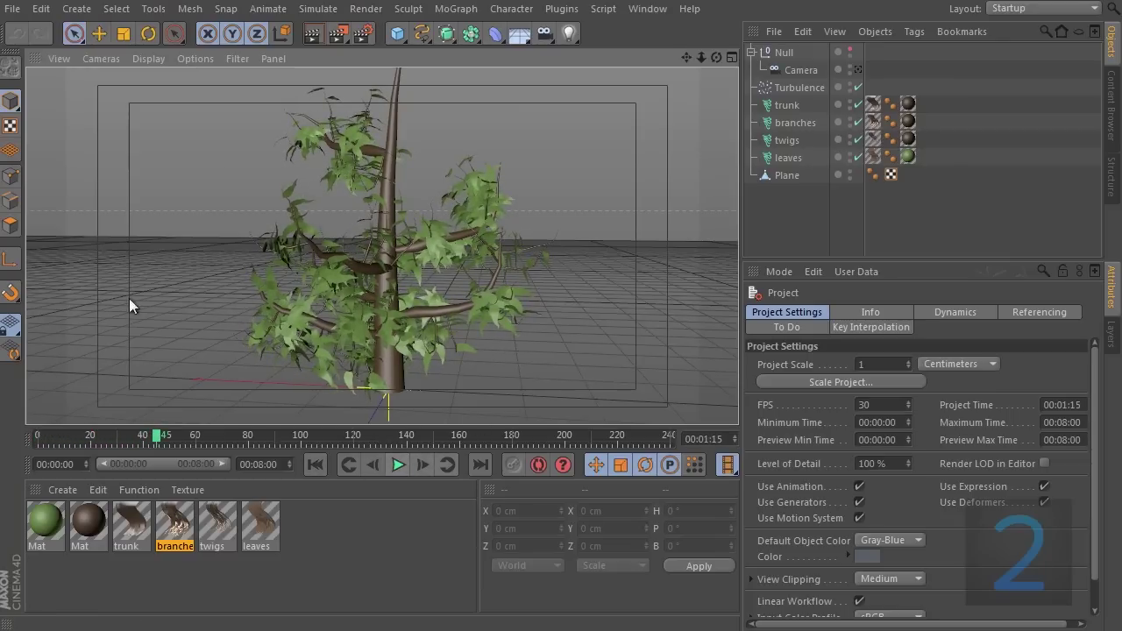
click(20, 14)
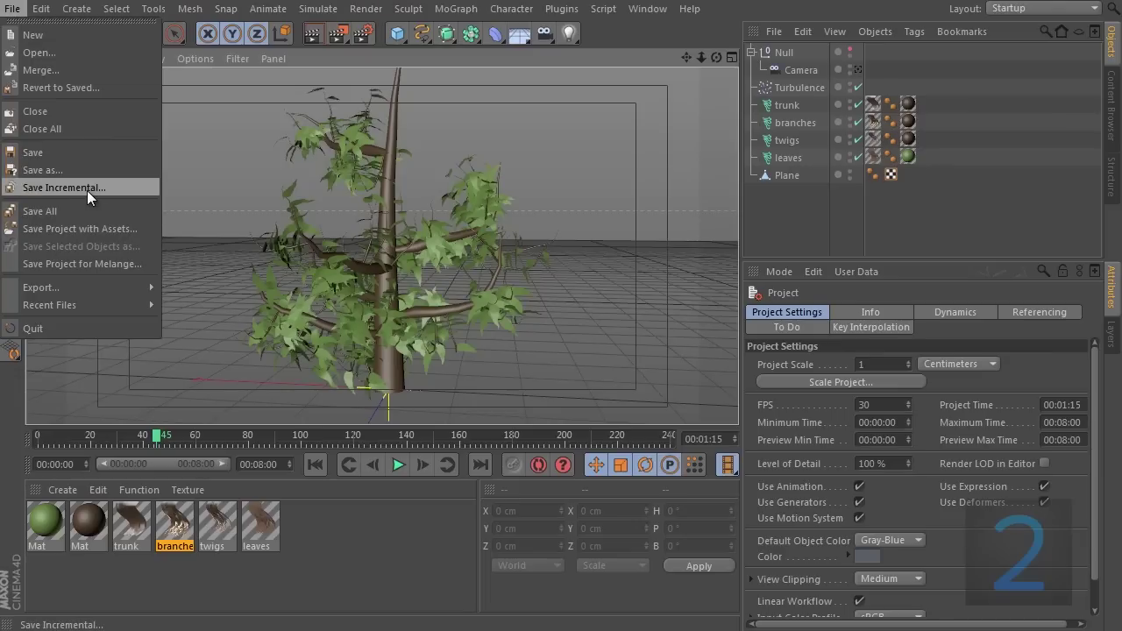
click(87, 190)
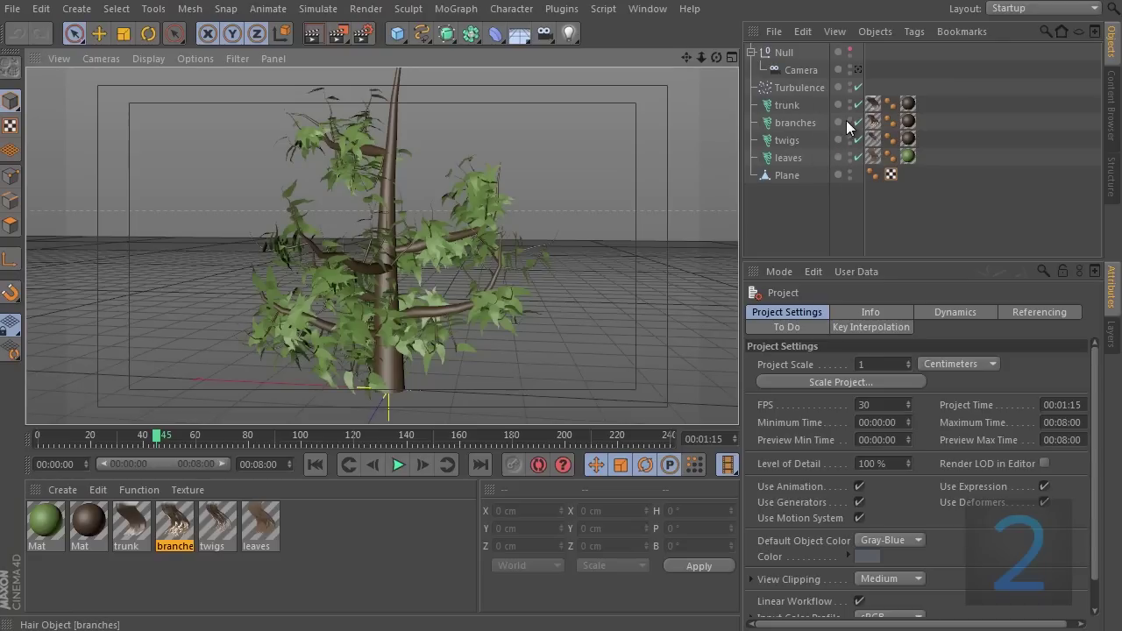
Step: Switch off the branches and twigs hair objects in the viewport and orbit around the bare trunk
drag(848, 120, 850, 160)
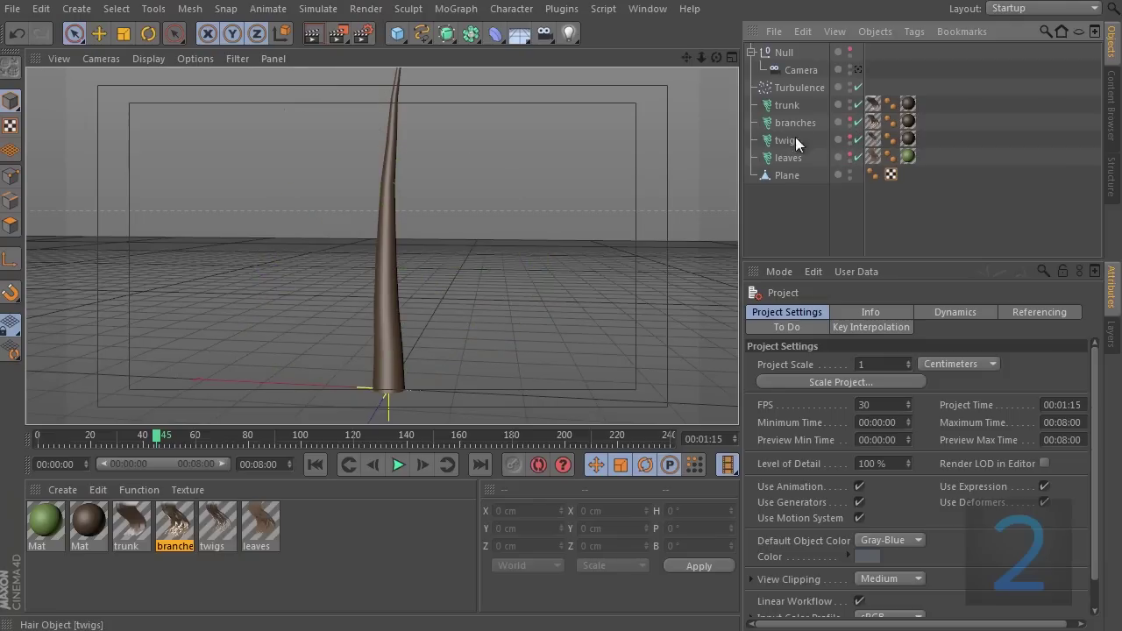
alt+drag(382, 343, 376, 213)
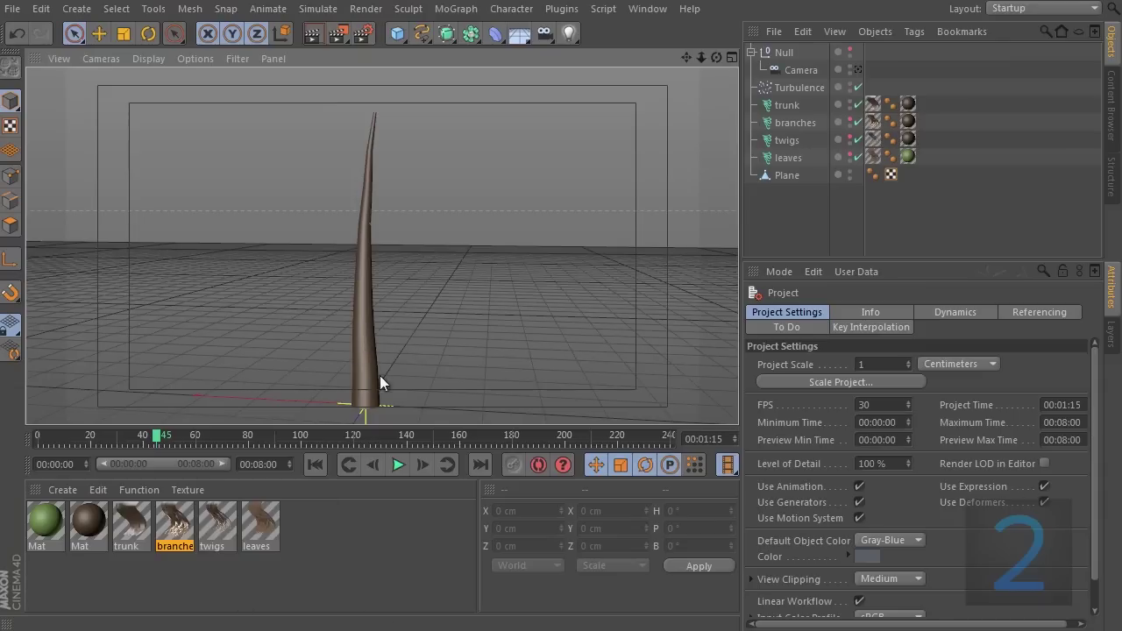
Step: In the trunk hair material's Length settings, set Length to 0 % at frame 0
click(134, 520)
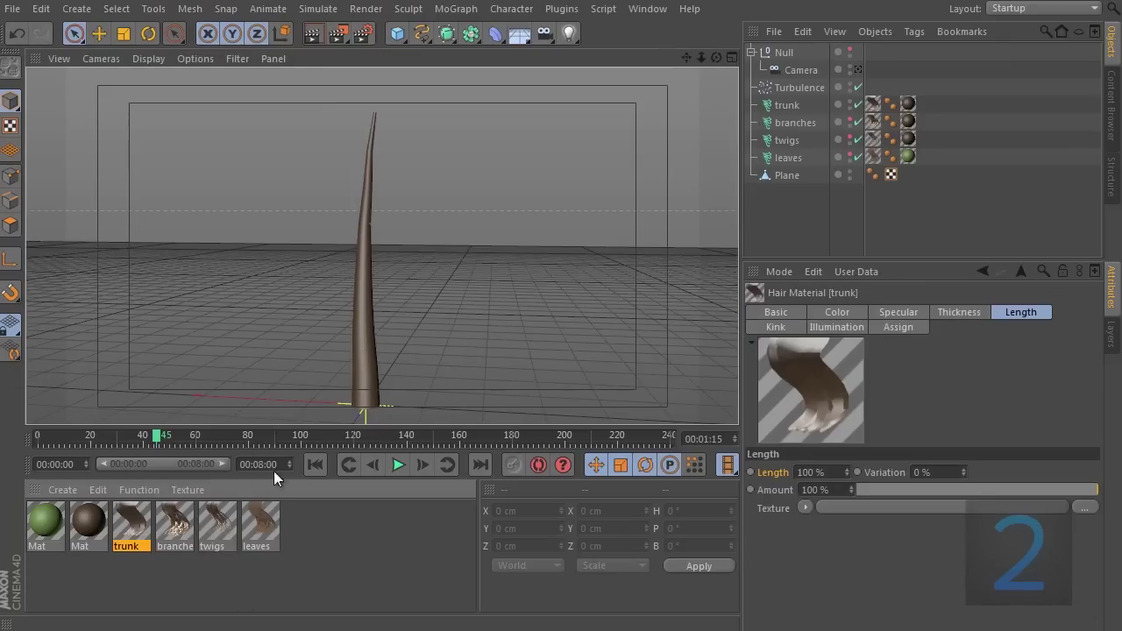
click(773, 314)
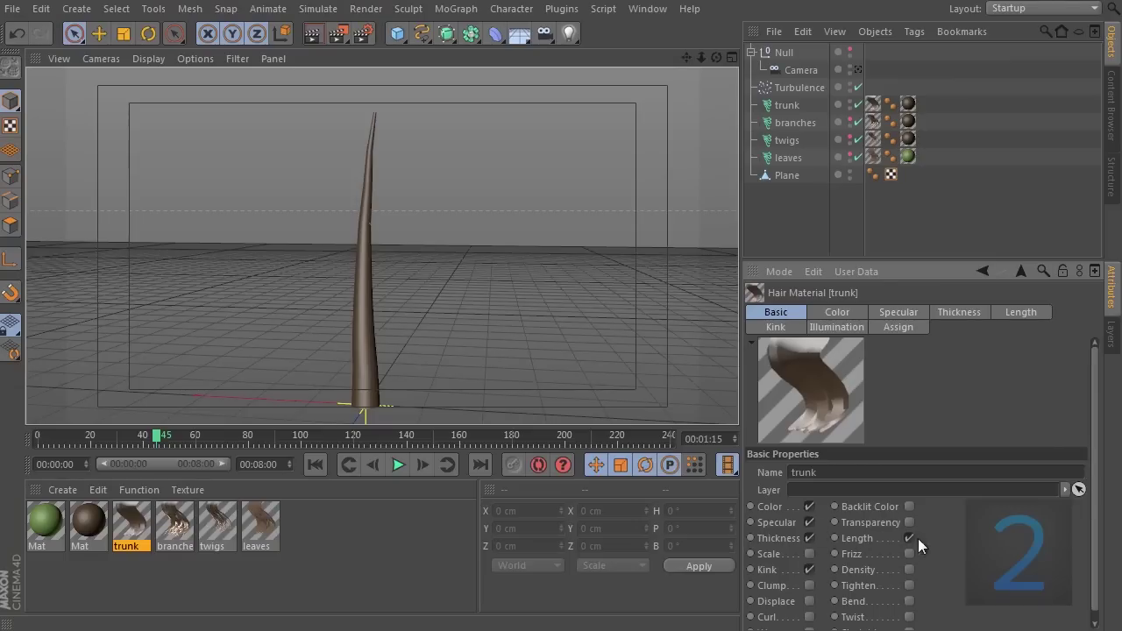
click(1032, 312)
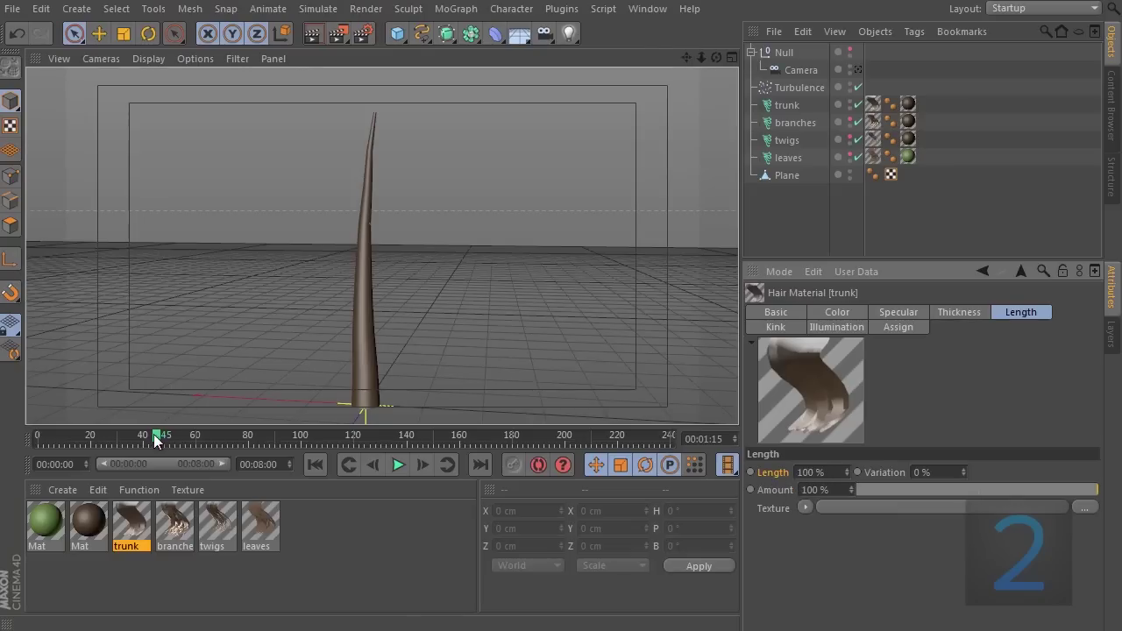
drag(155, 438, 35, 440)
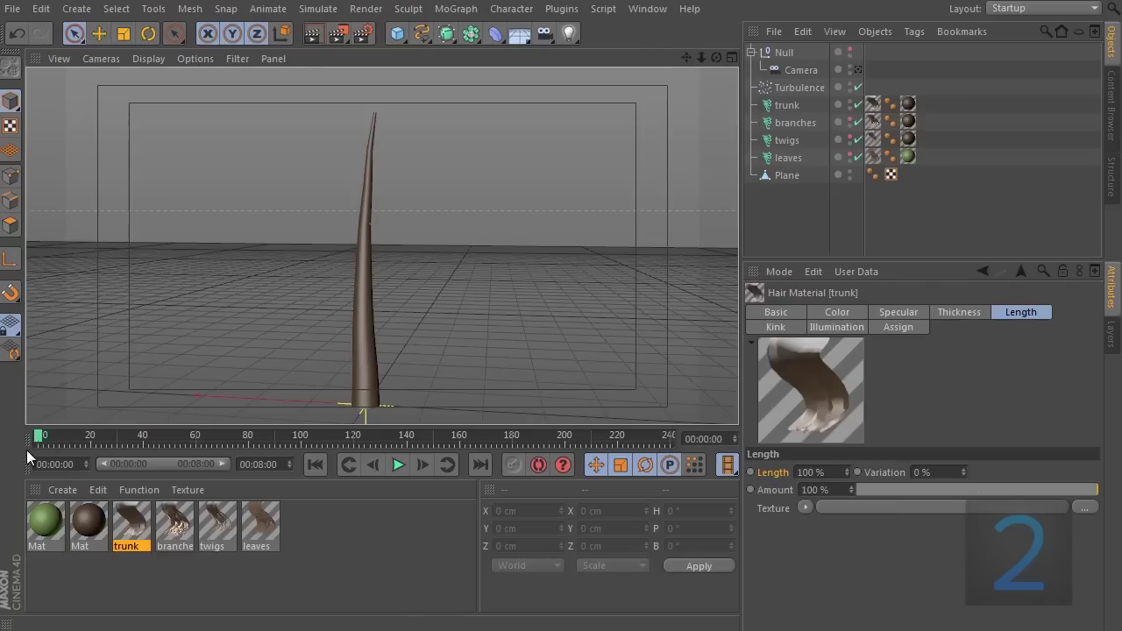
double_click(843, 473)
text(0)
key(Return)
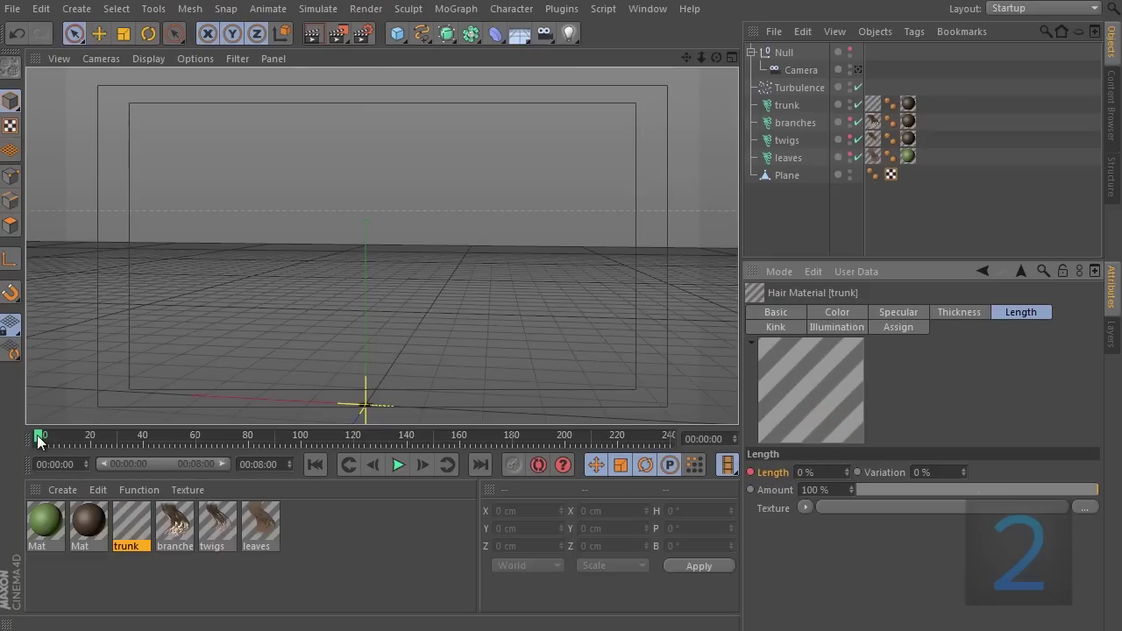
Step: At frame 30, set the trunk Length to 100 % and record a keyframe
drag(74, 445, 119, 460)
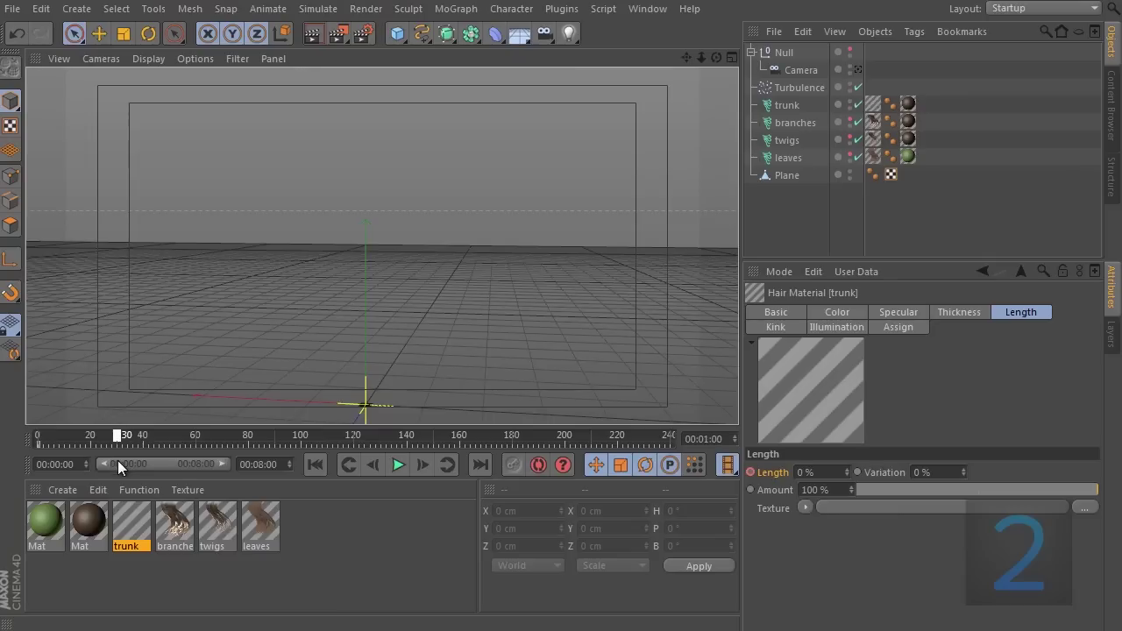
double_click(833, 473)
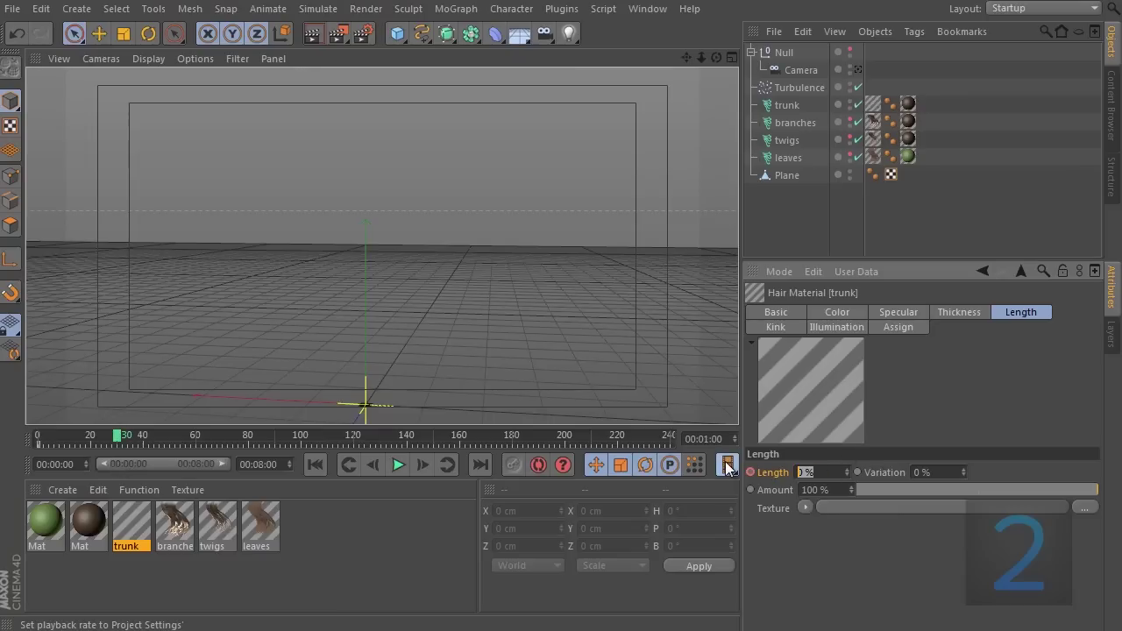
text(100)
key(Return)
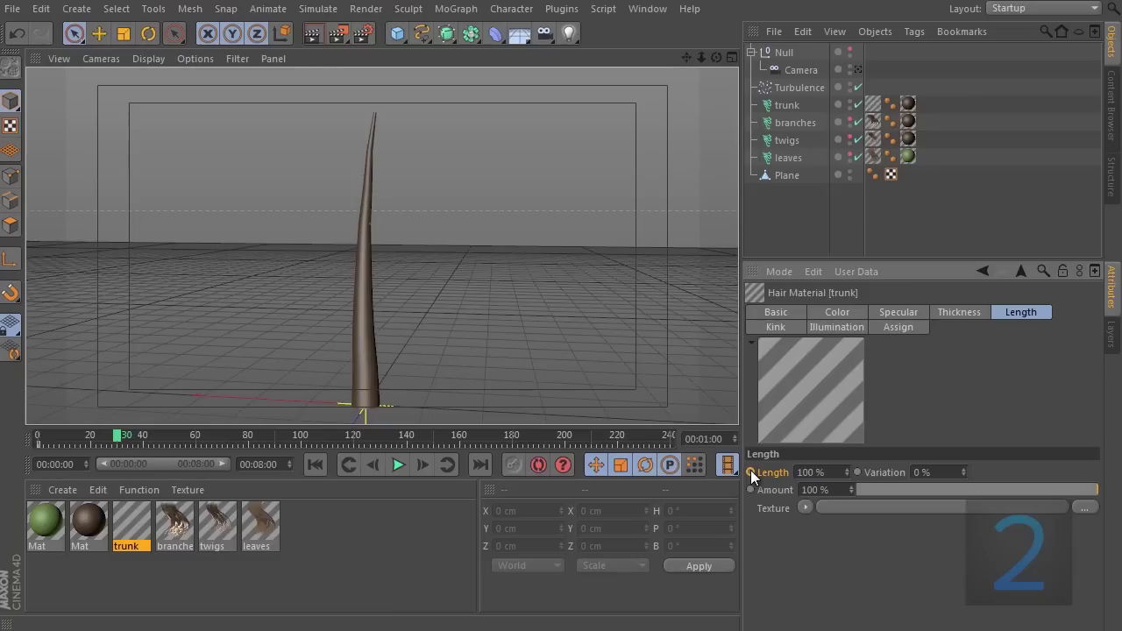
click(750, 472)
click(315, 465)
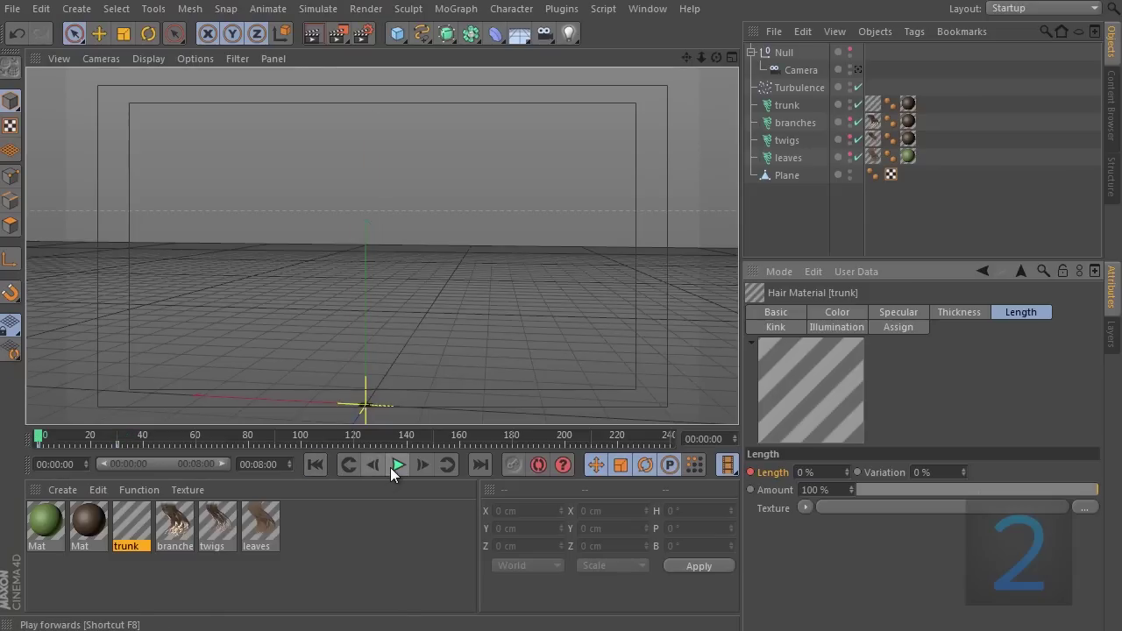
click(396, 464)
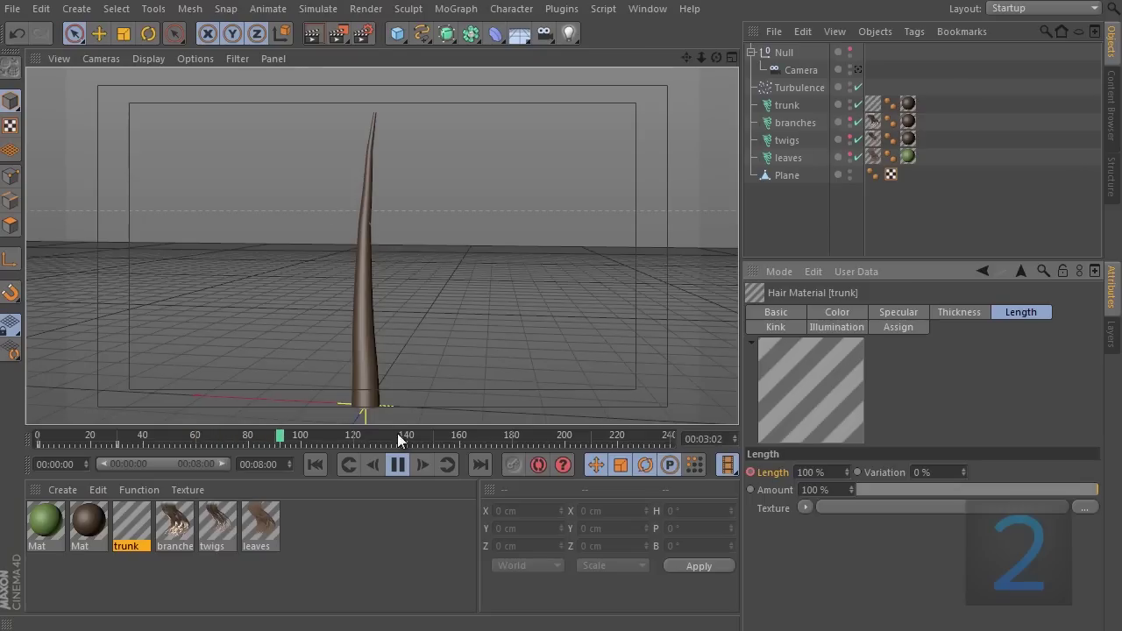
click(398, 462)
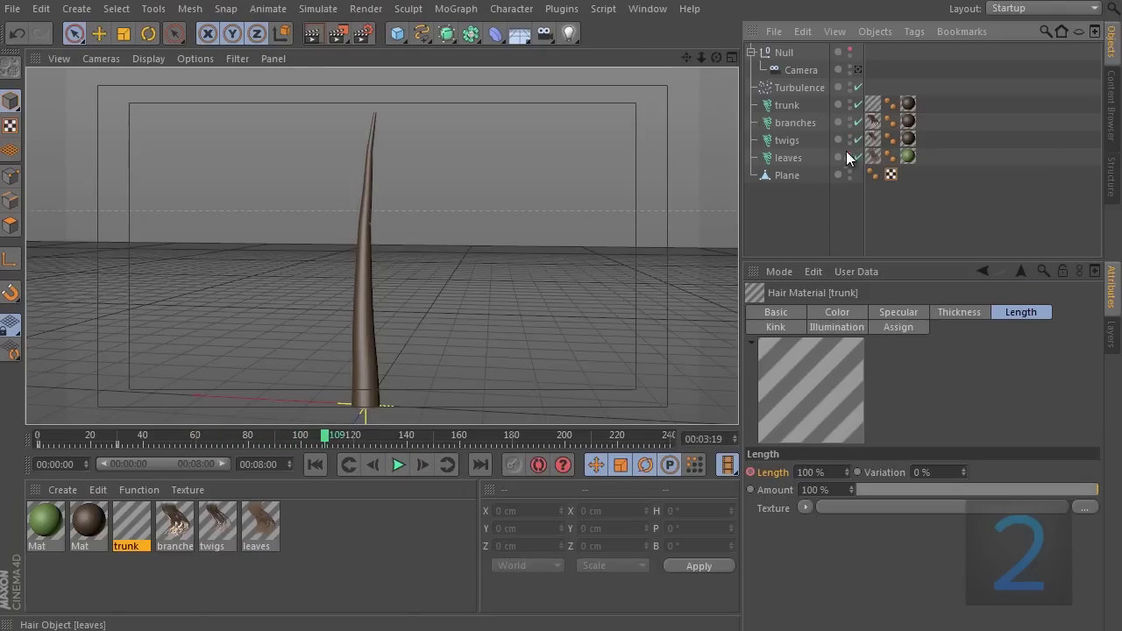
click(322, 462)
click(398, 464)
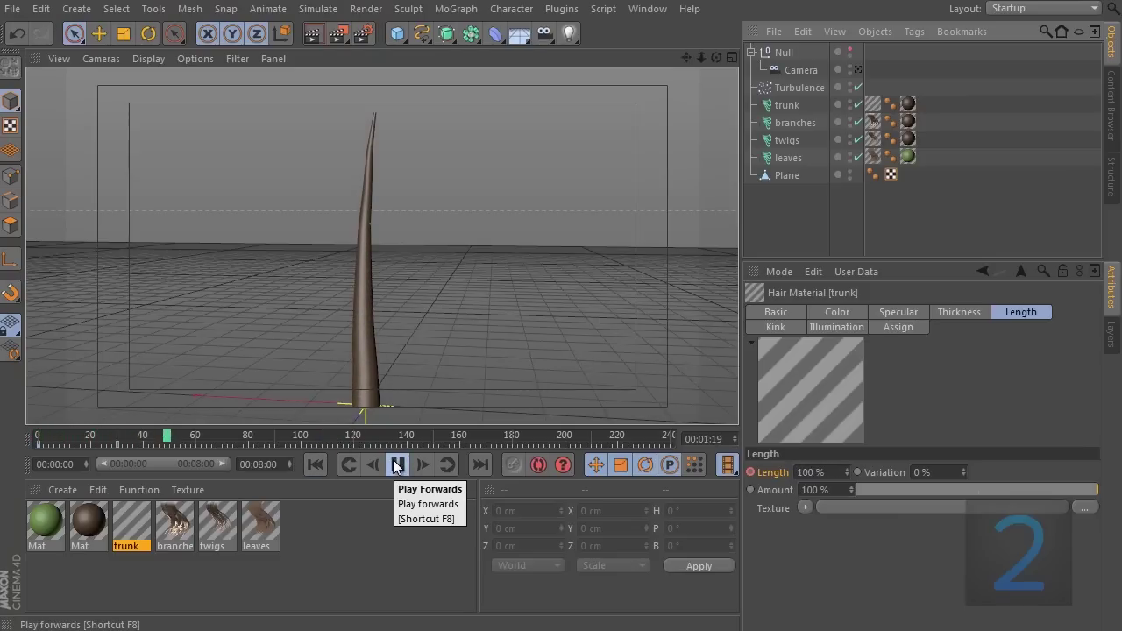
click(395, 464)
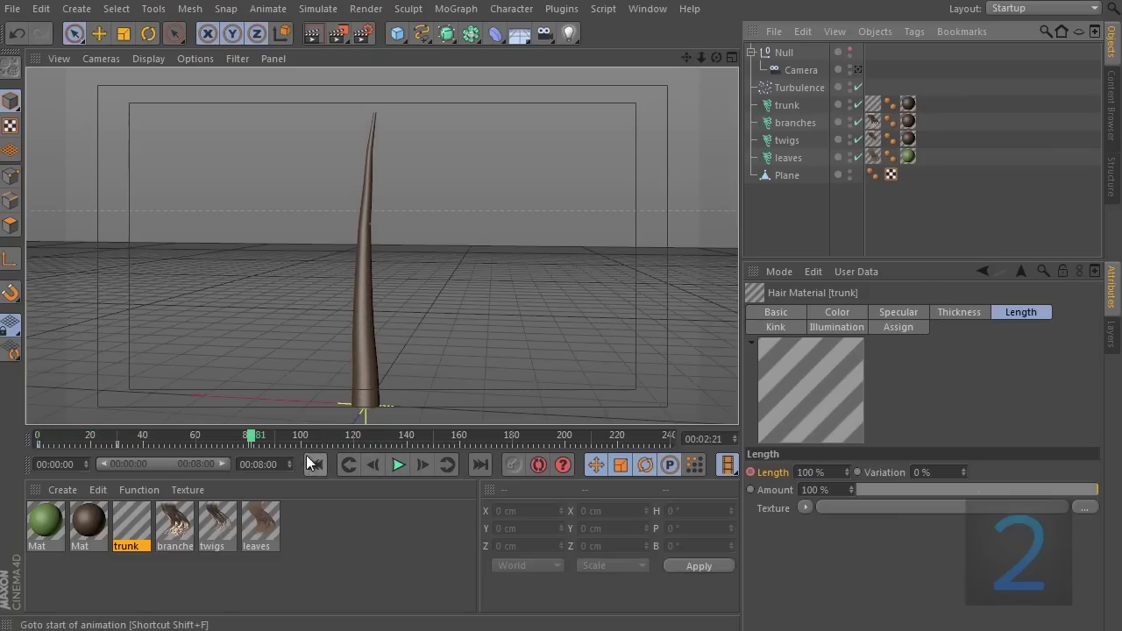
drag(249, 443, 114, 441)
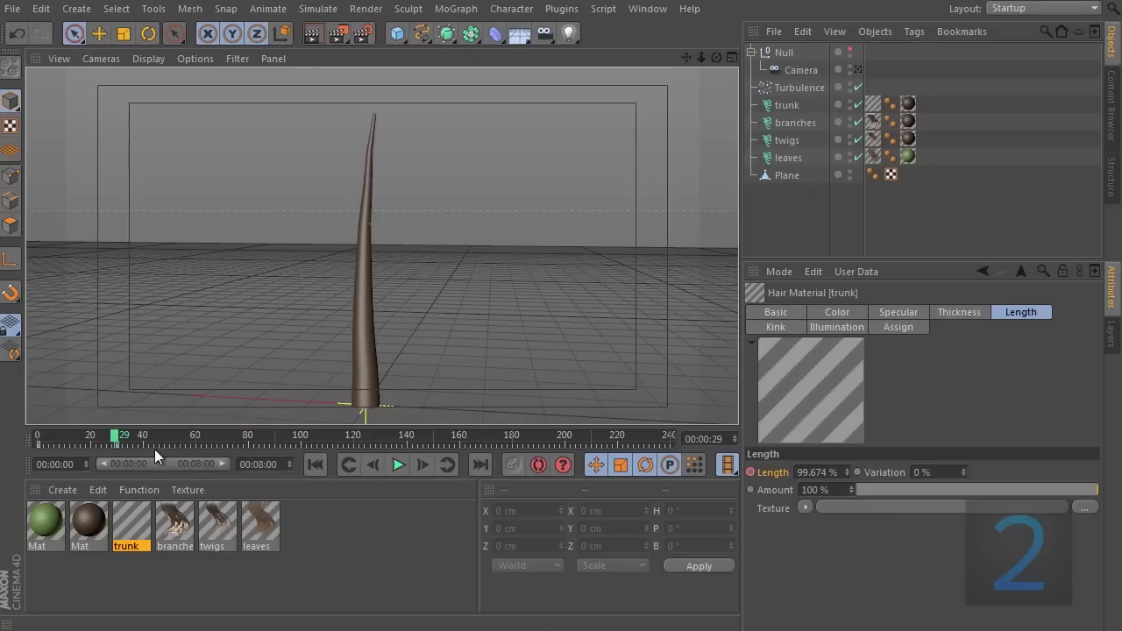
drag(119, 443, 37, 442)
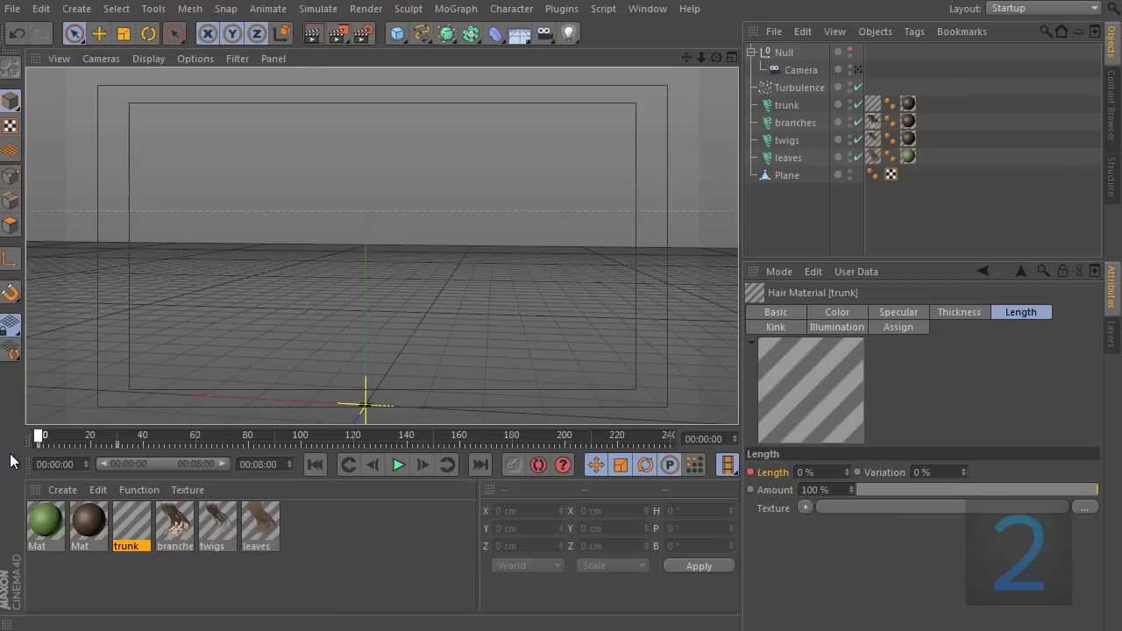
Step: Inspect the guide settings of the trunk and branches hair objects
click(792, 111)
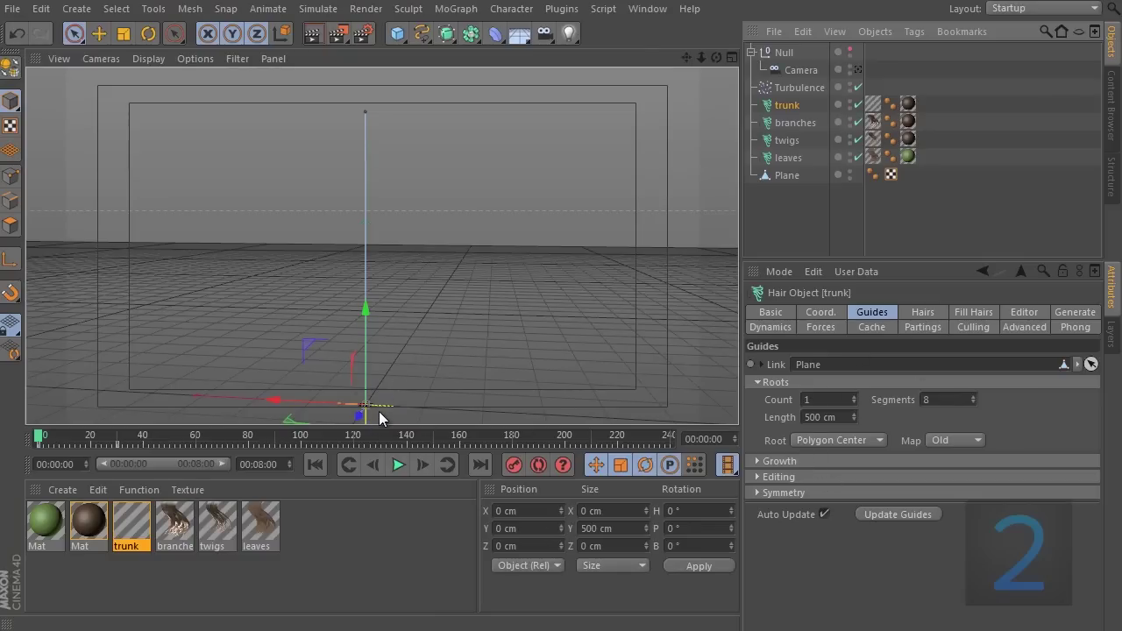
mouse_move(378, 411)
alt+mouse_down()
mouse_move(381, 391)
mouse_move(388, 409)
alt+mouse_up()
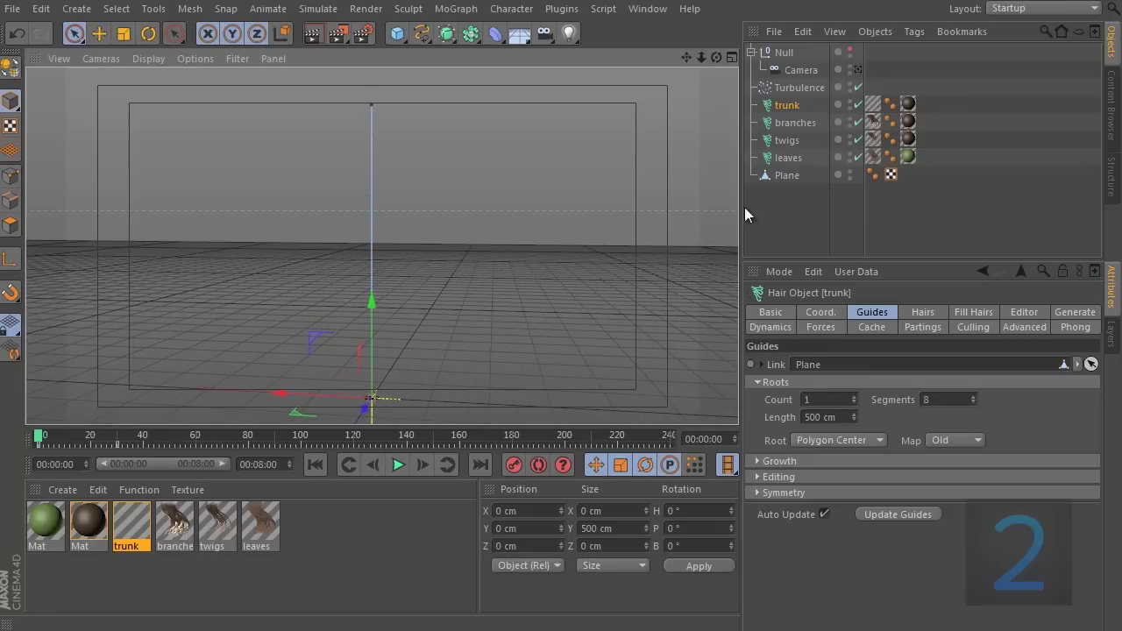
click(792, 124)
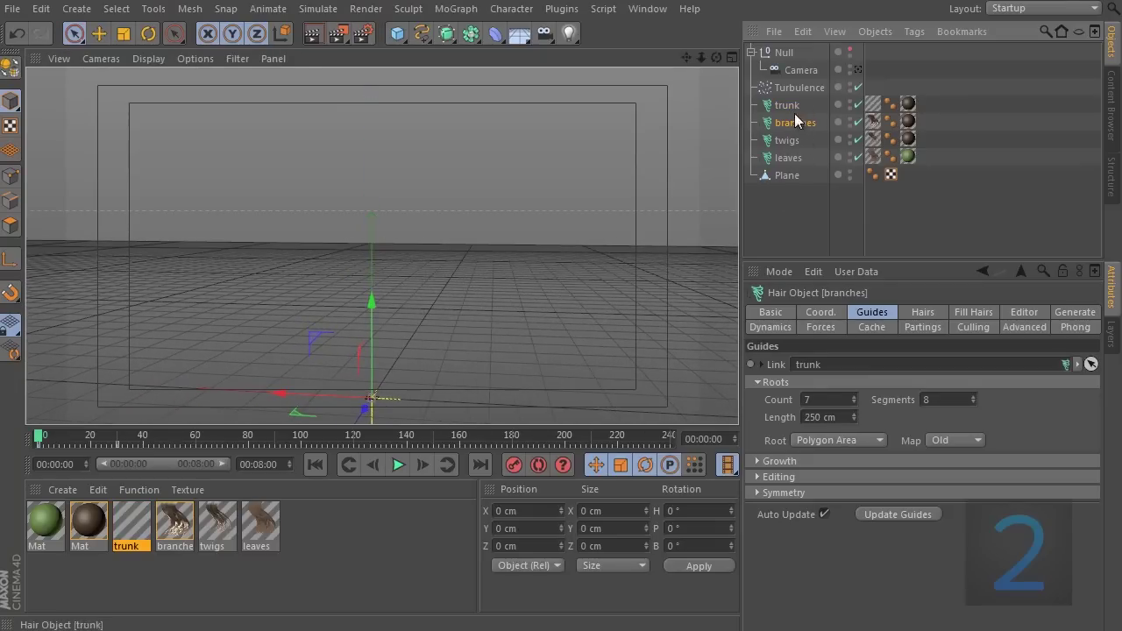
click(789, 105)
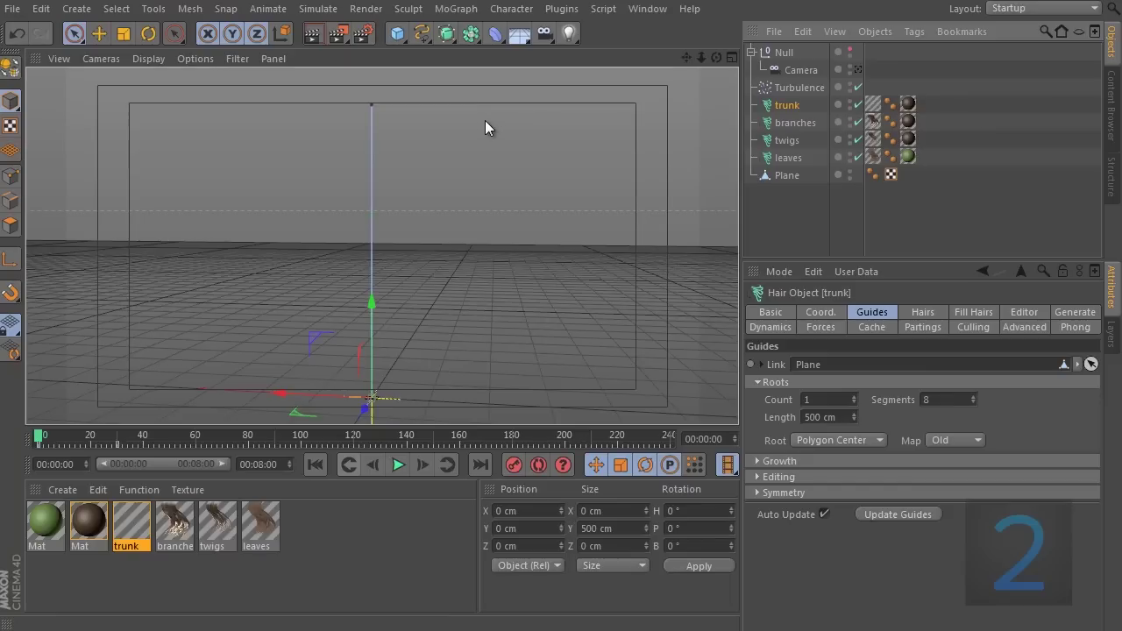
Step: Scrub the timeline from frame 0 to about frame 55 and back to 29 to check trunk growth
drag(45, 437, 166, 437)
click(775, 192)
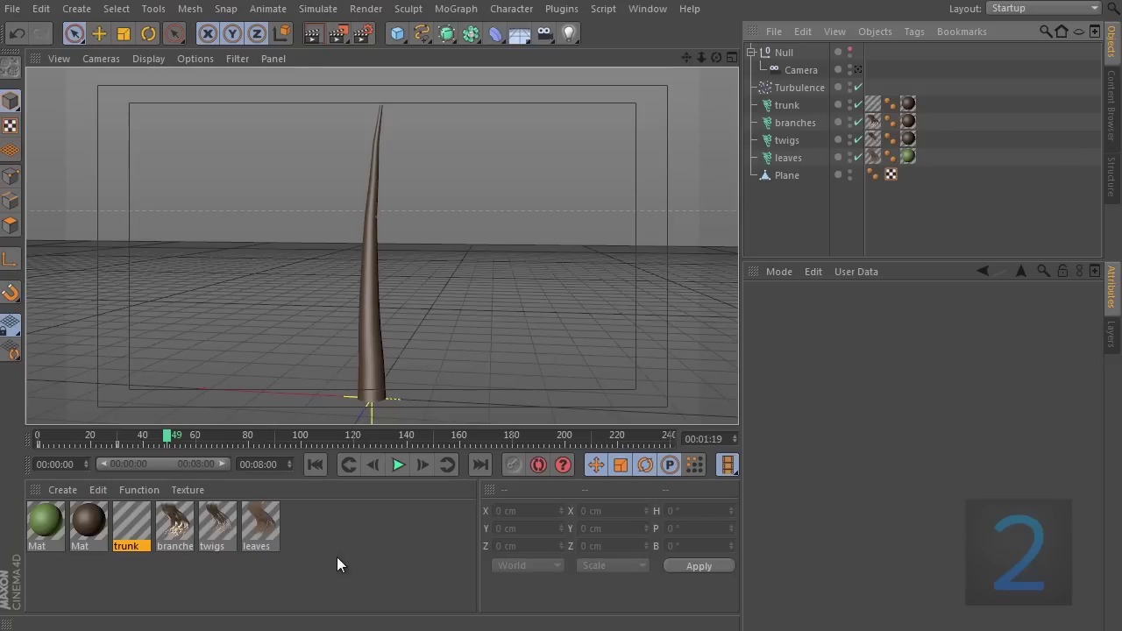
drag(39, 437, 188, 448)
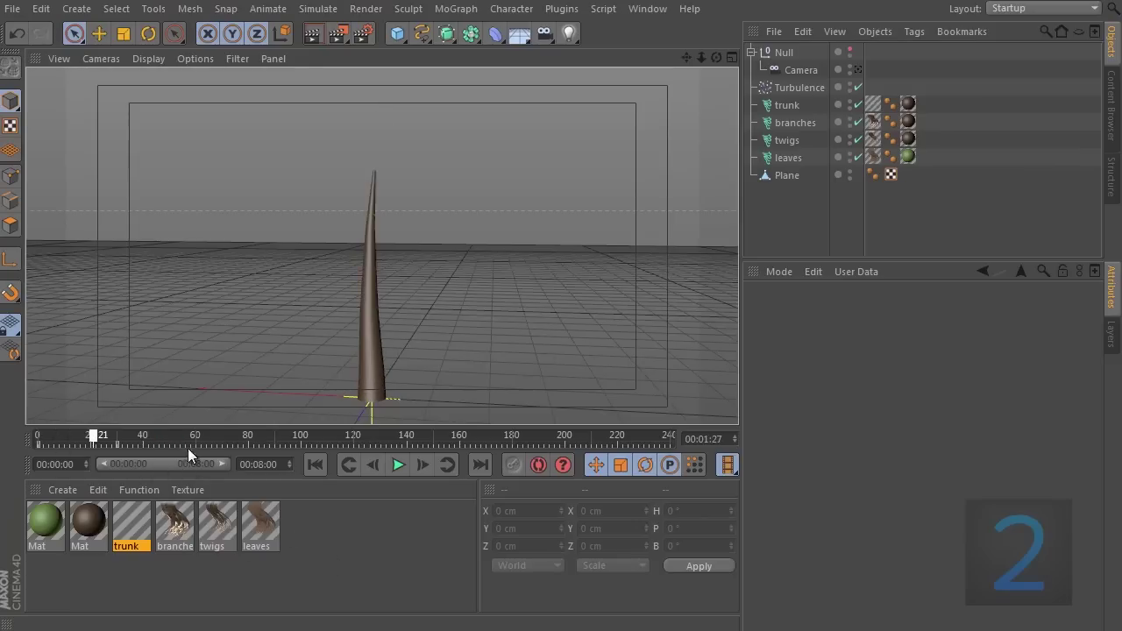
drag(121, 439, 184, 441)
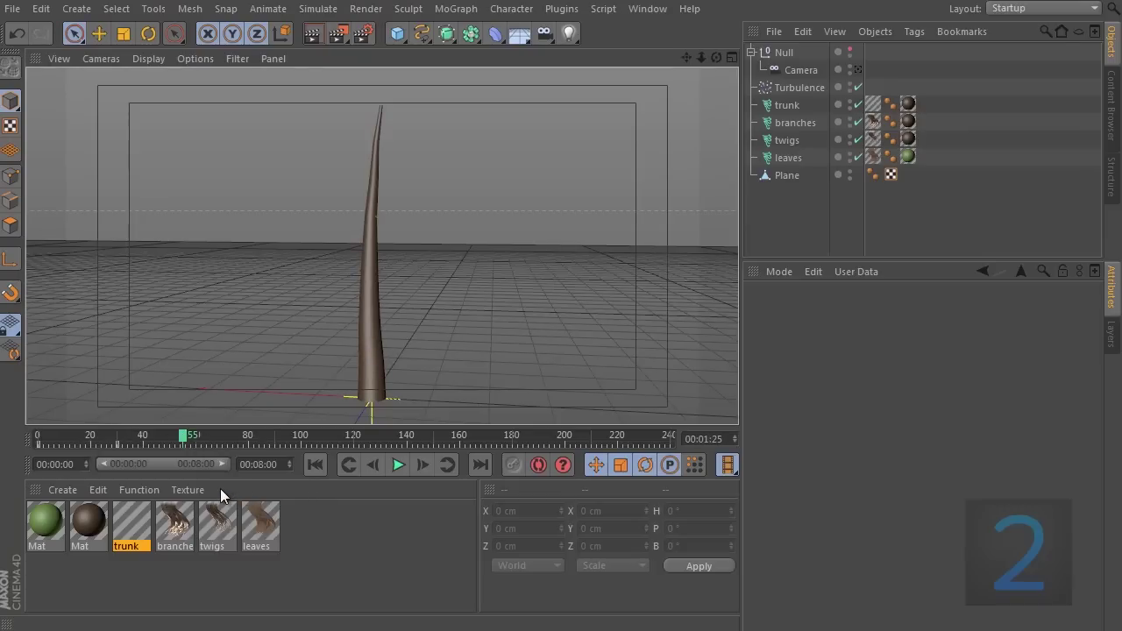
click(182, 440)
drag(132, 457, 118, 471)
Step: Reopen tree grow_0001.c4d from Recent Files, confirming Yes to replace the open project
click(13, 8)
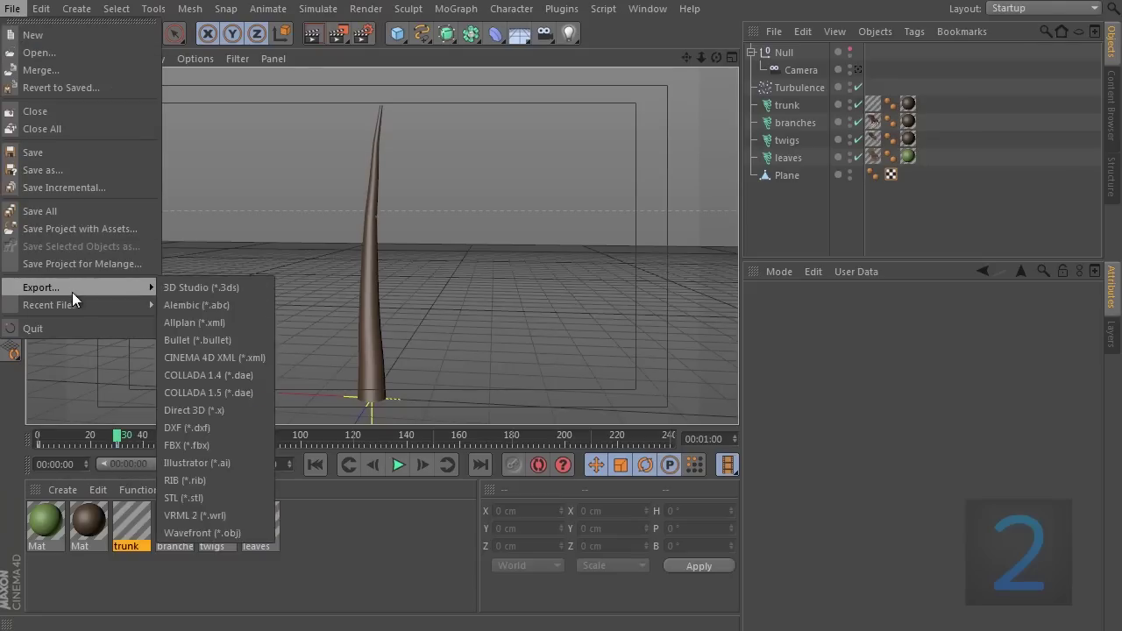
mouse_move(73, 305)
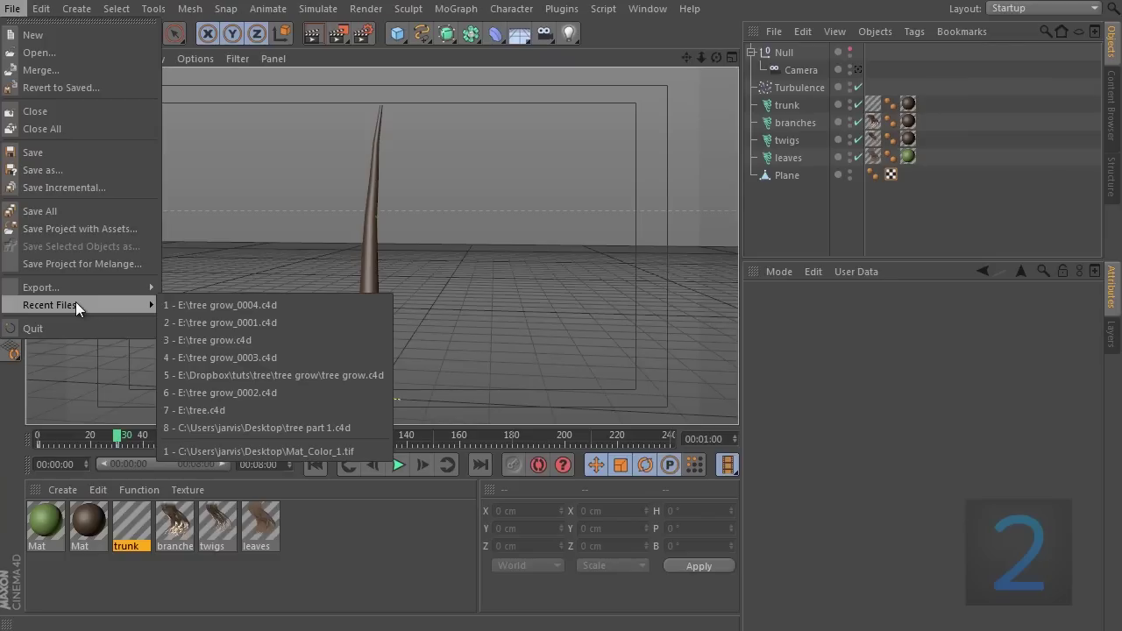
click(226, 322)
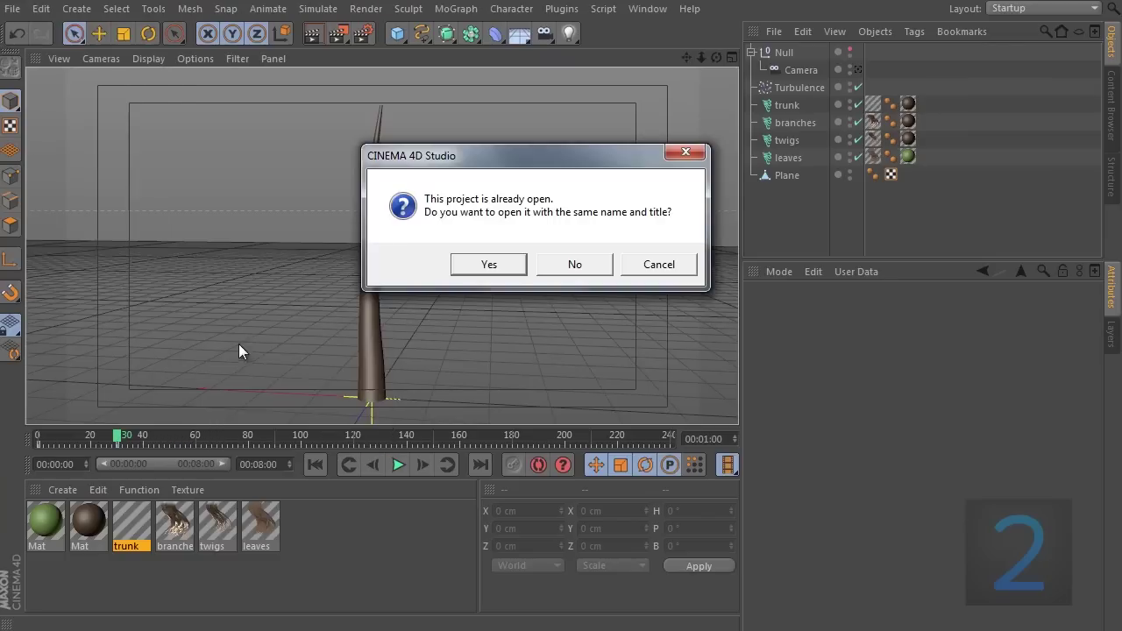
click(481, 268)
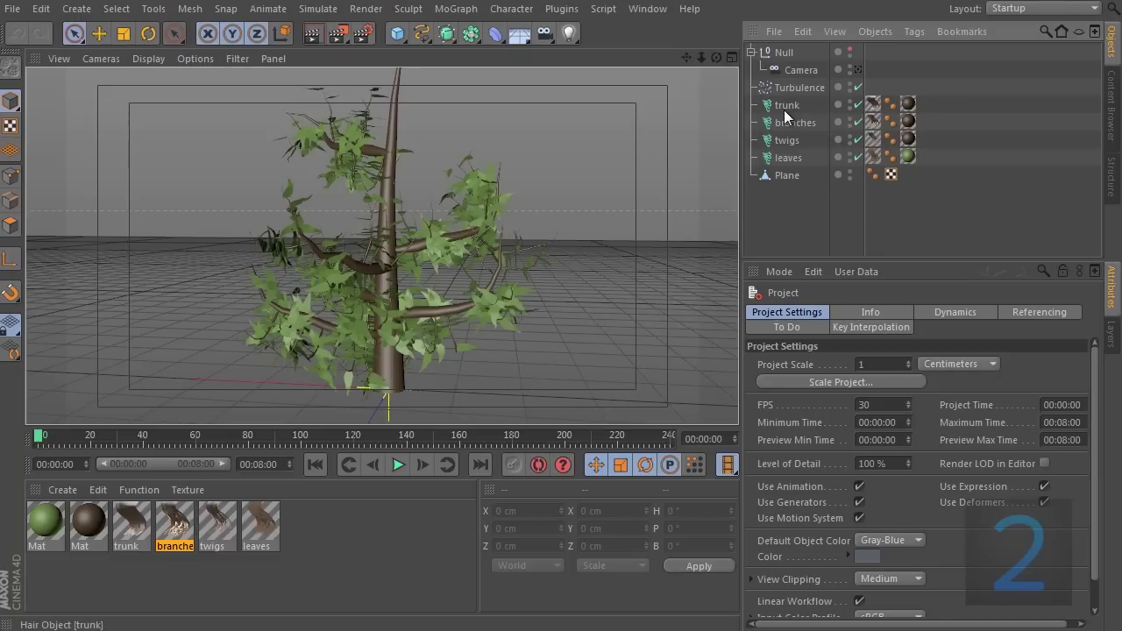
Step: Ctrl-drag trunk, branches and twigs to create trunk.1, branches.1 and twigs.1, undoing extra copies
ctrl+drag(786, 110, 794, 150)
shift+click(796, 140)
key(ctrl+z)
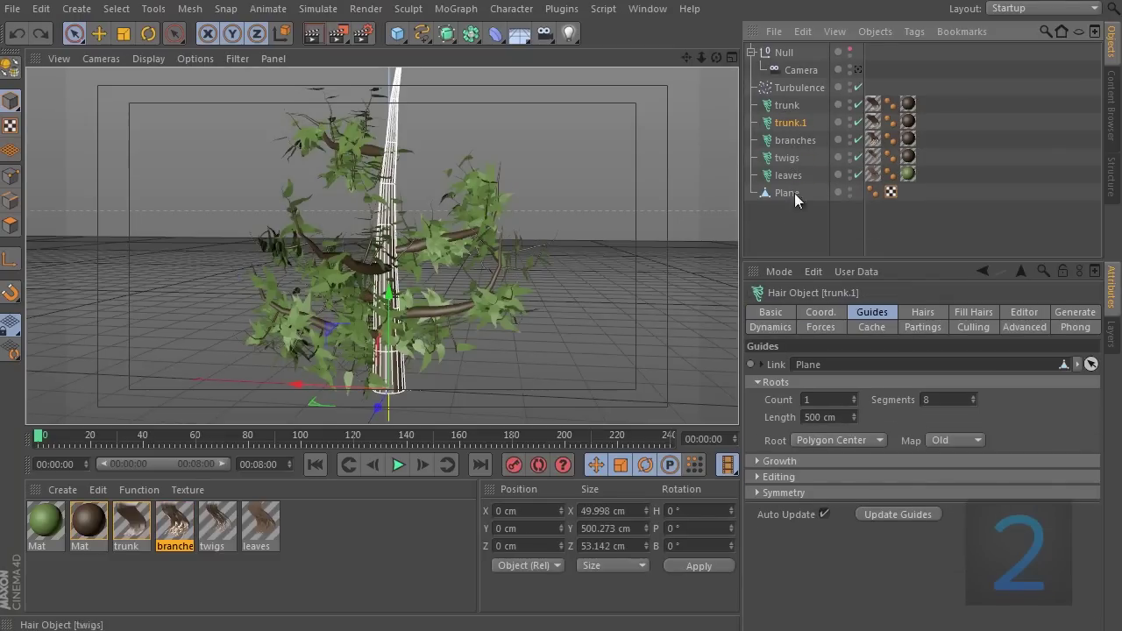
click(789, 213)
ctrl+drag(796, 142, 795, 150)
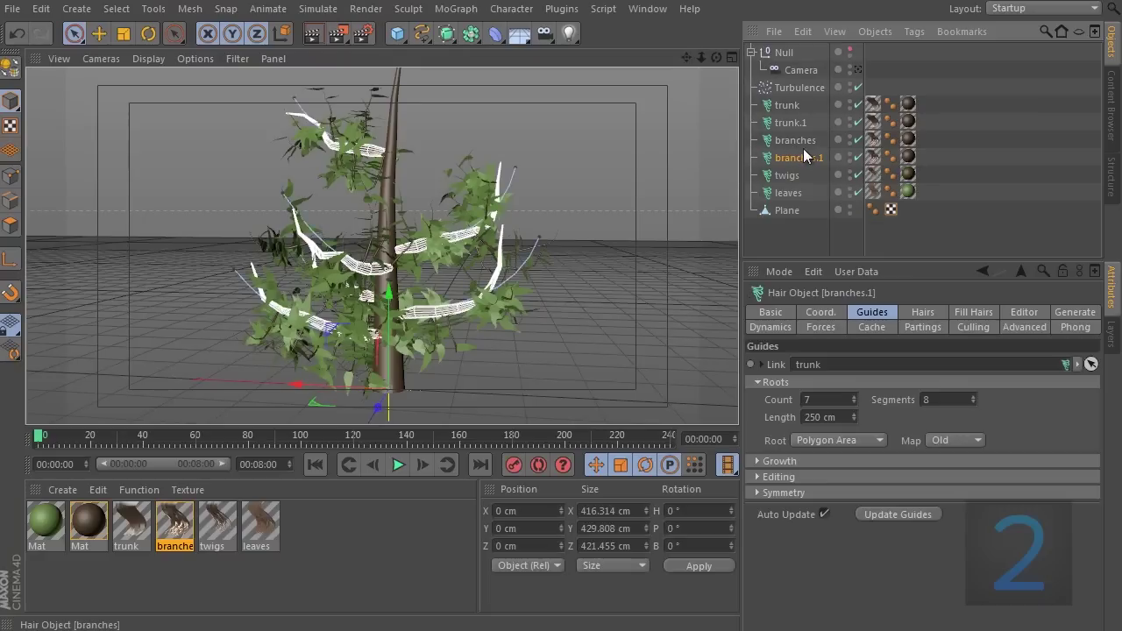
click(794, 121)
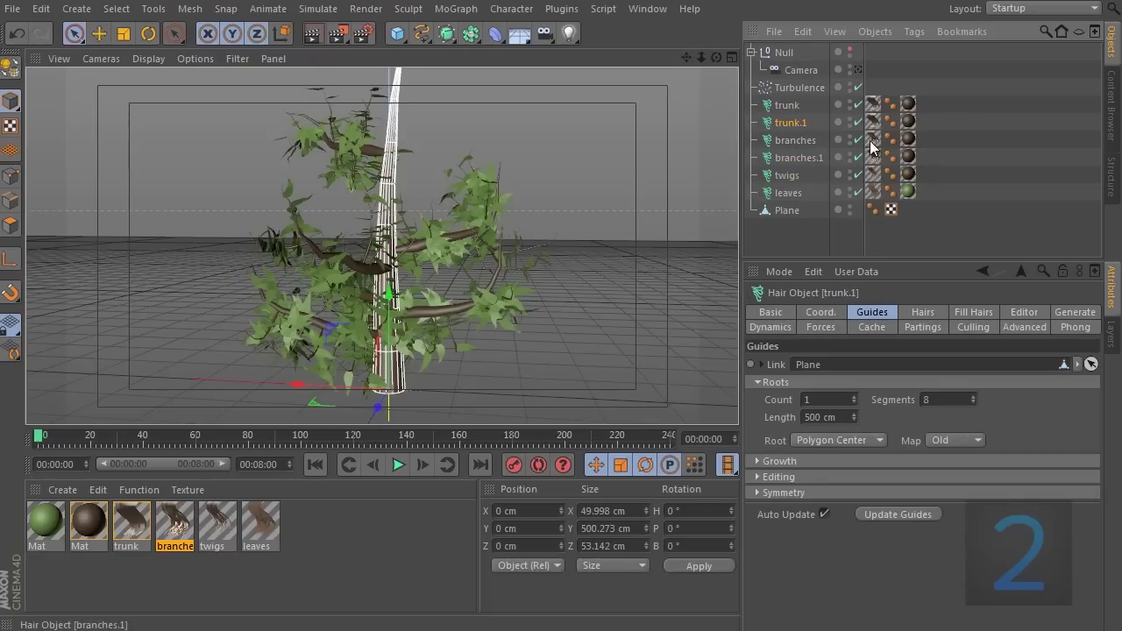
click(792, 178)
ctrl+drag(796, 187, 796, 190)
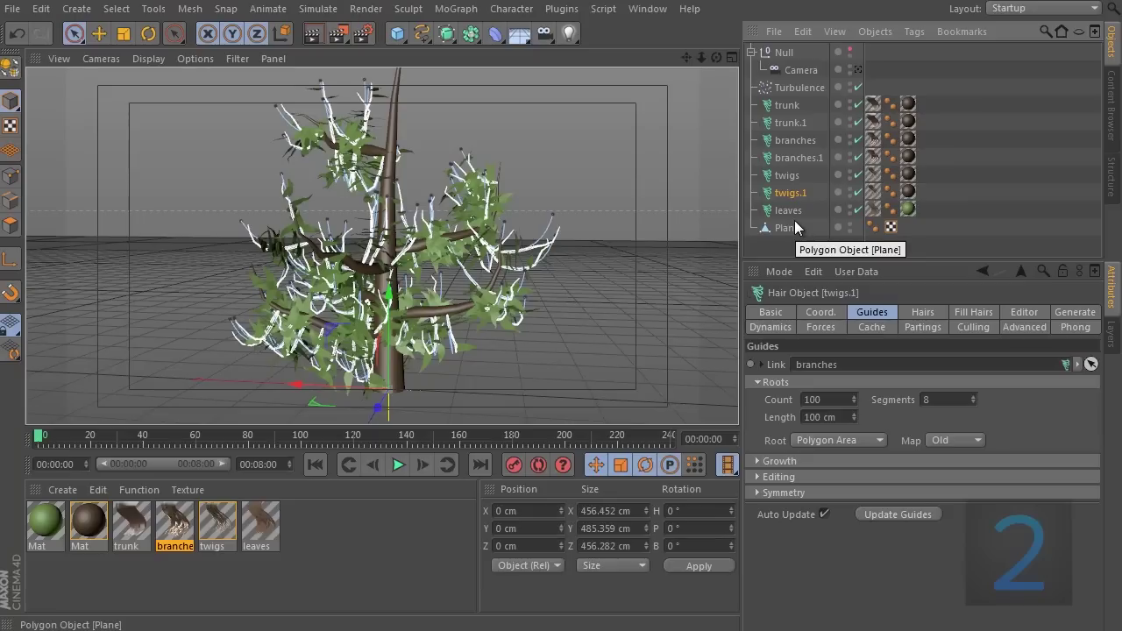
click(788, 211)
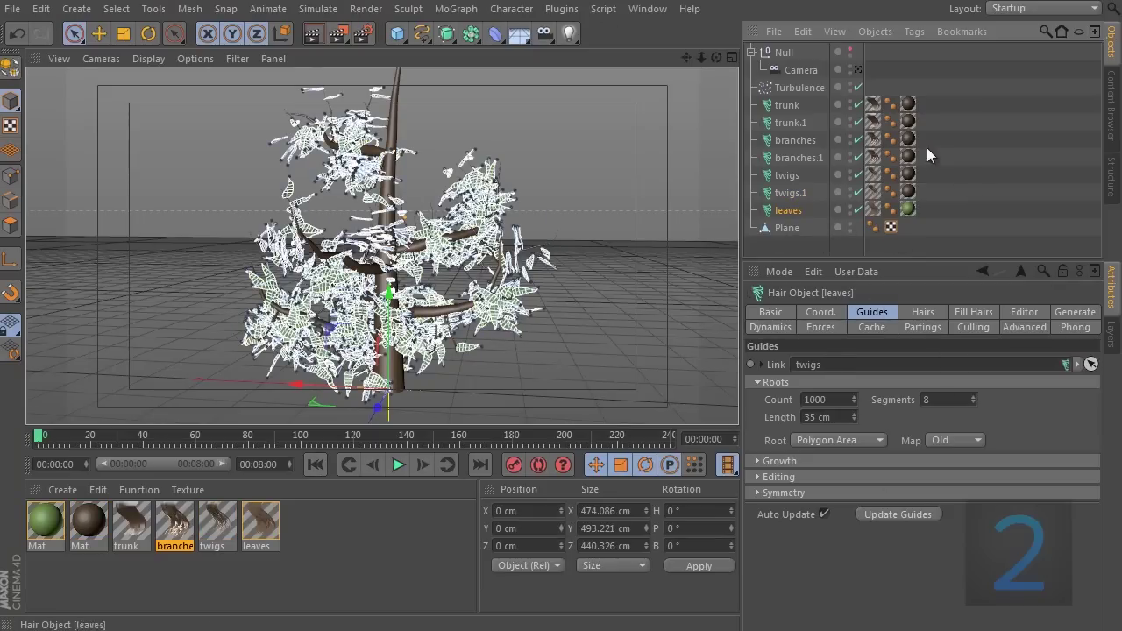
Step: Rename trunk.1, branches.1 and twigs.1 to trunk ref, branches ref and twigs ref
click(975, 199)
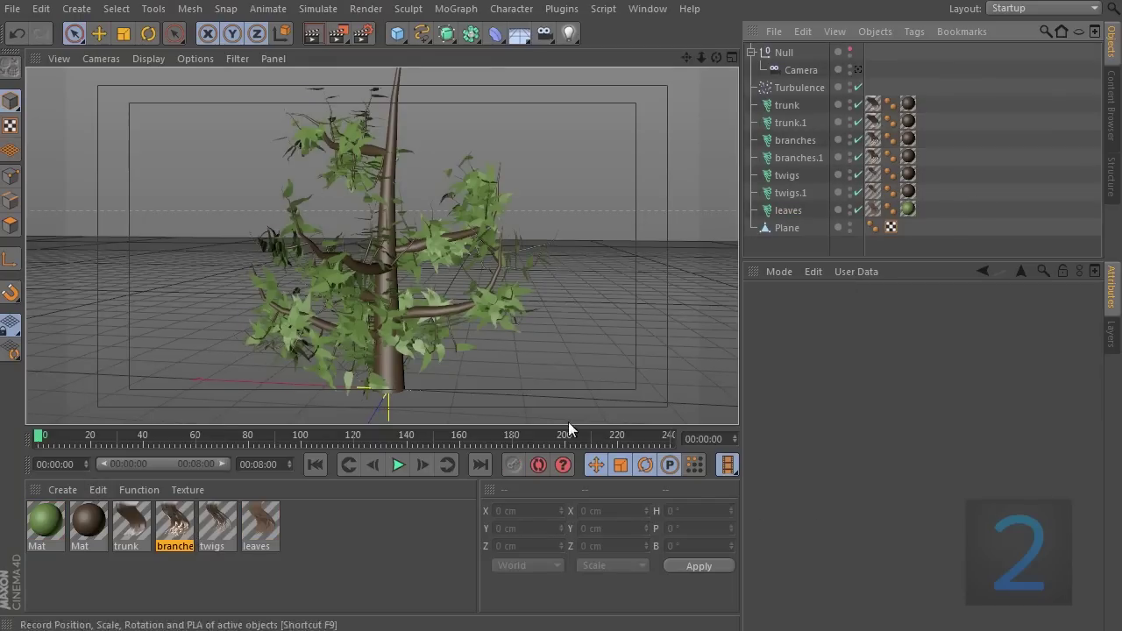
click(789, 123)
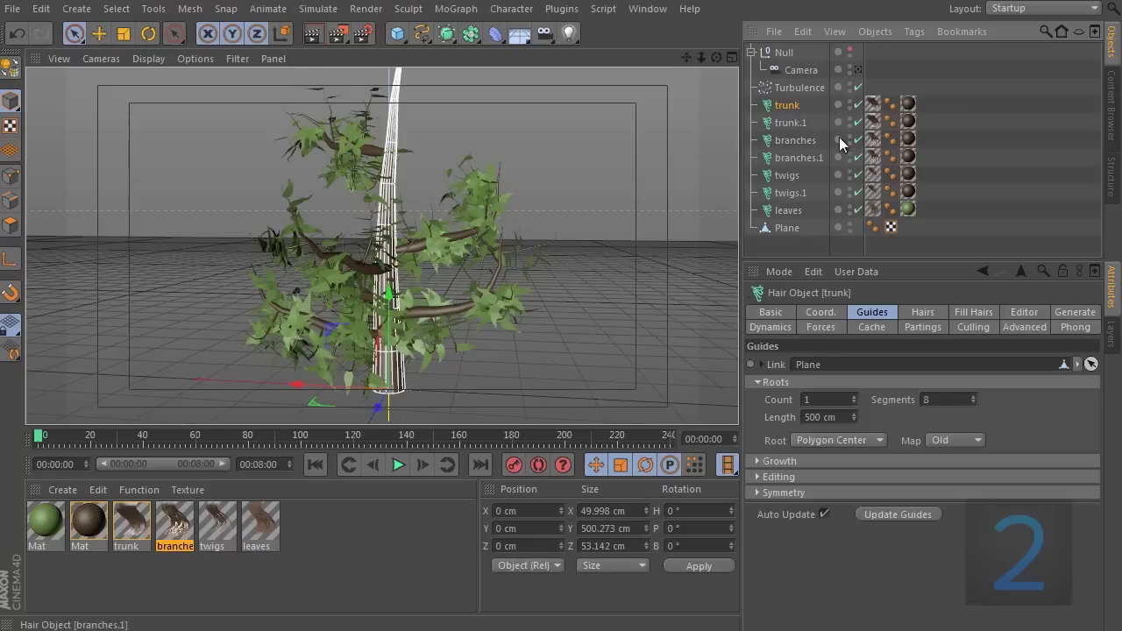
double_click(792, 122)
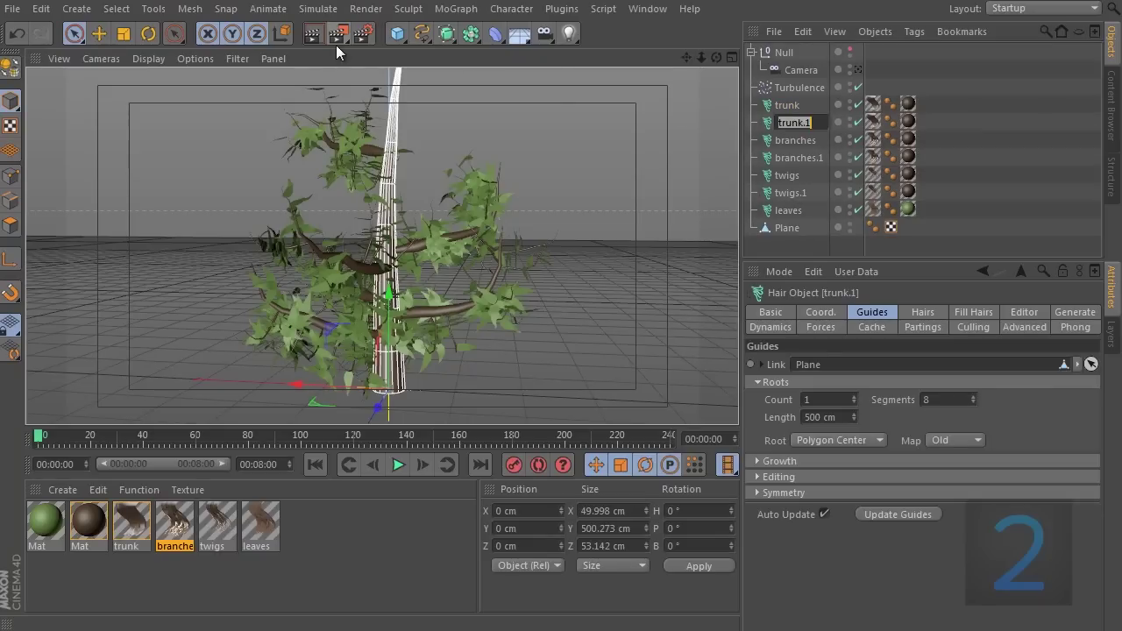
text(tr)
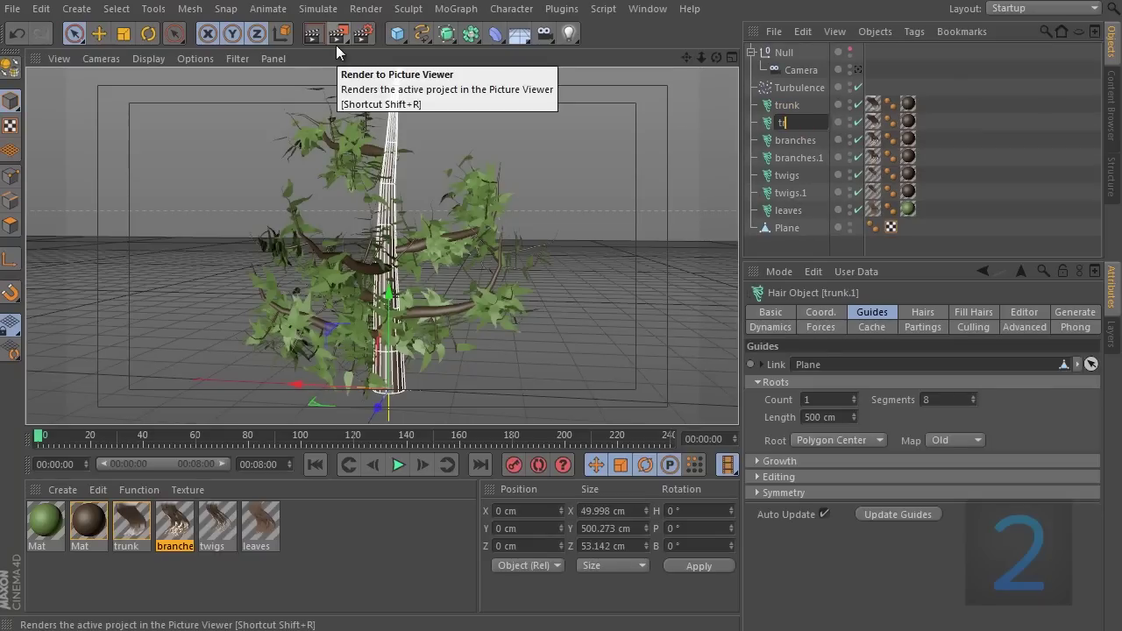
text(u)
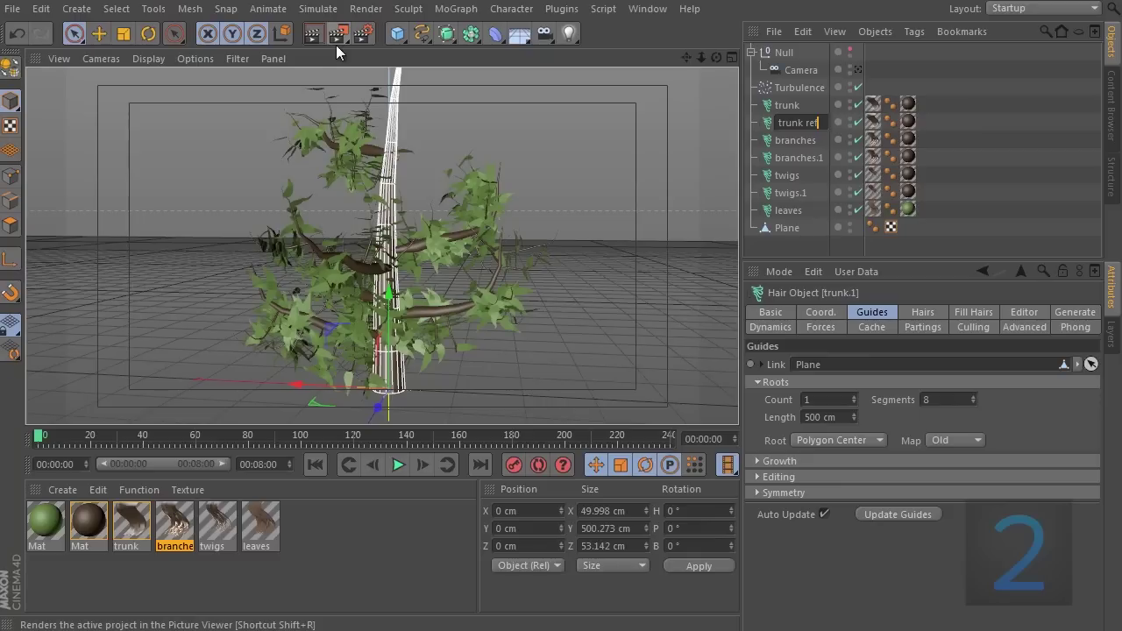
text(nk ref)
key(Return)
double_click(802, 157)
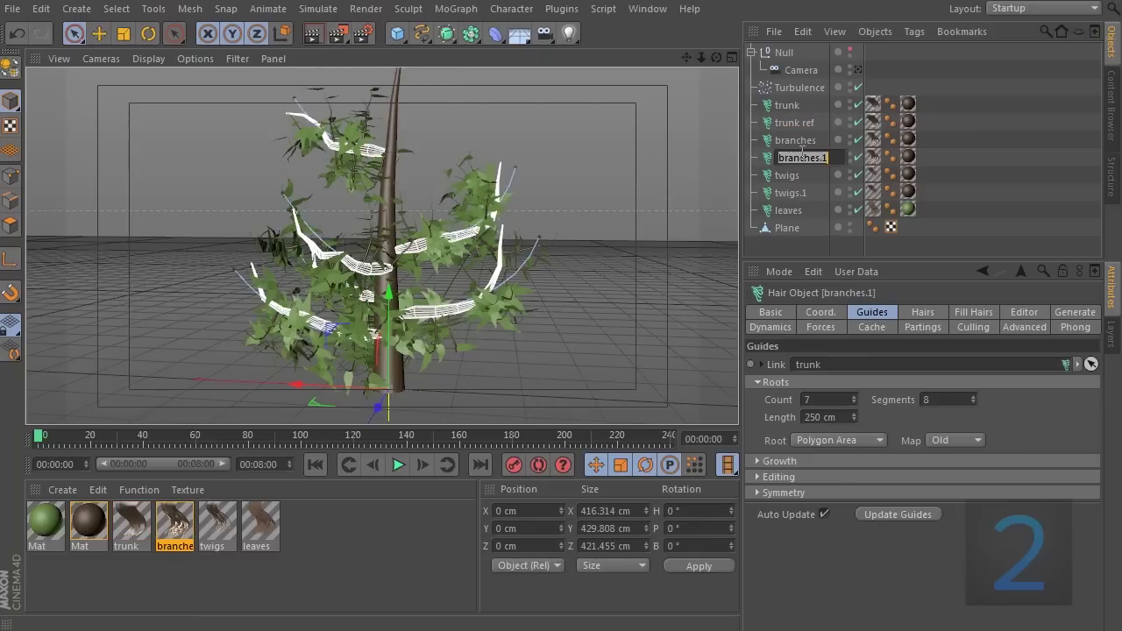
text(branches ref)
key(Return)
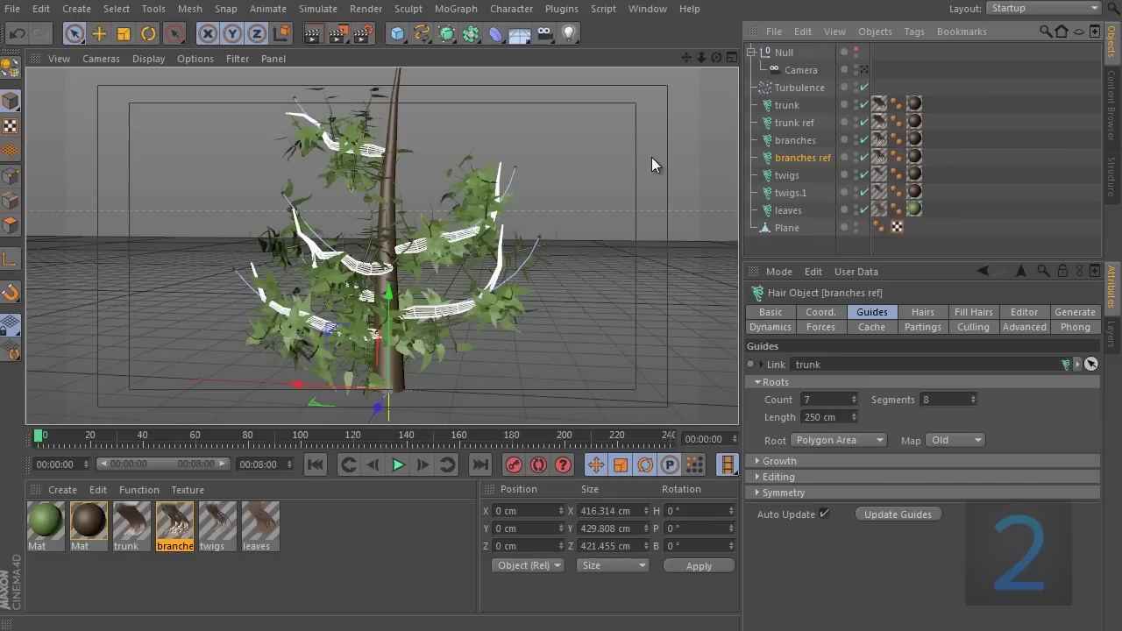
double_click(792, 192)
text(tw)
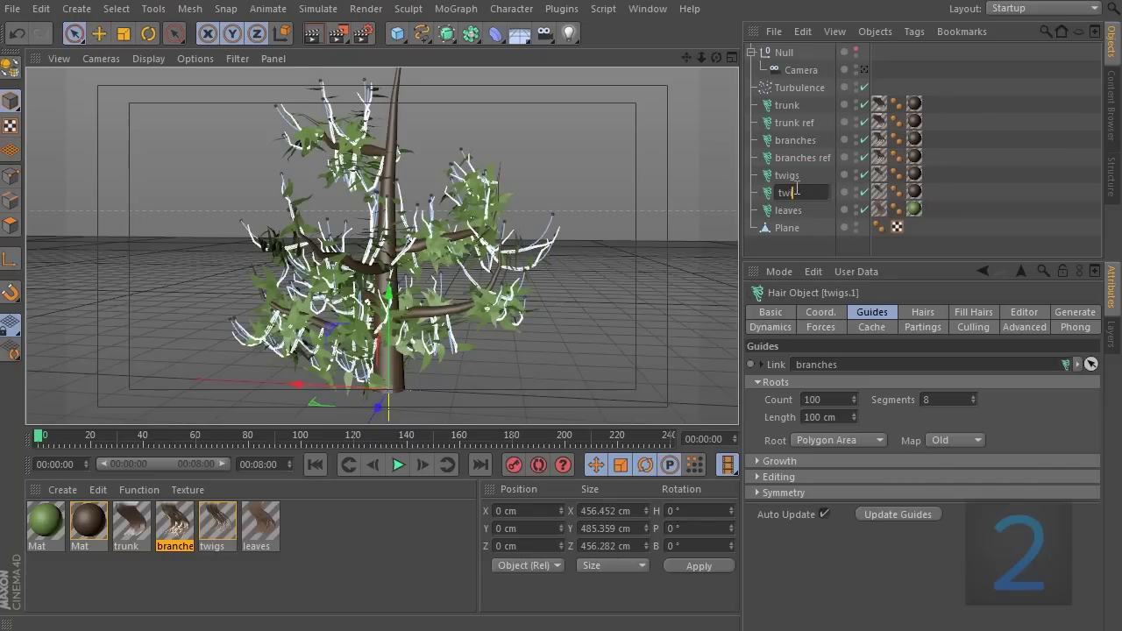
text(igs ref)
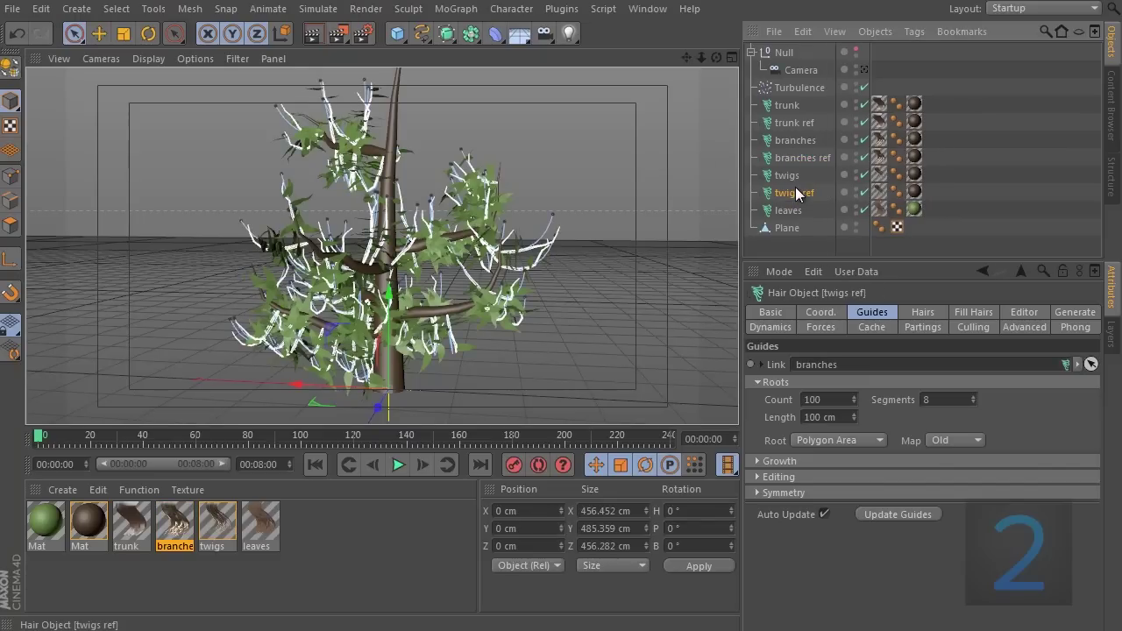
key(Return)
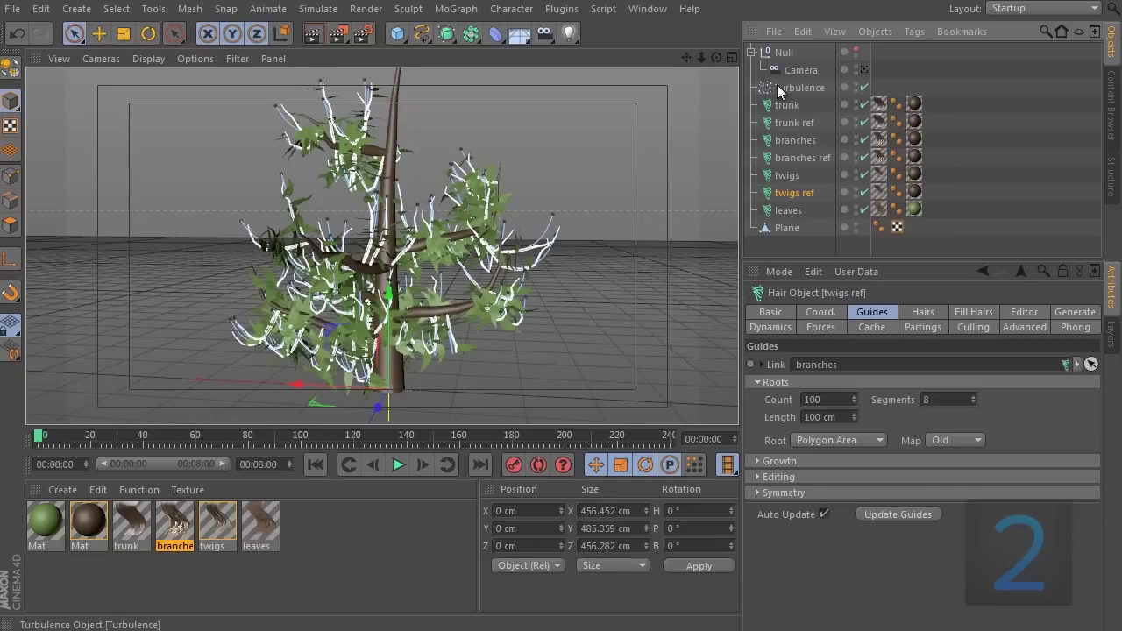
Step: Parent trunk ref, branches ref and twigs ref under trunk, branches and twigs respectively
drag(788, 125, 788, 107)
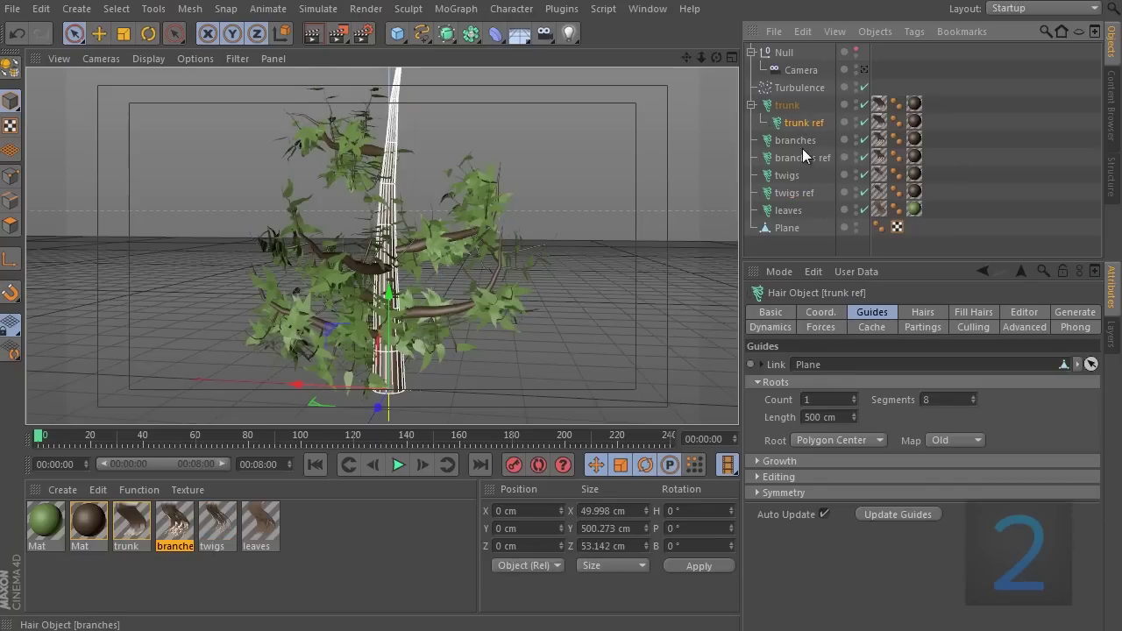
drag(802, 158, 796, 149)
drag(797, 195, 789, 186)
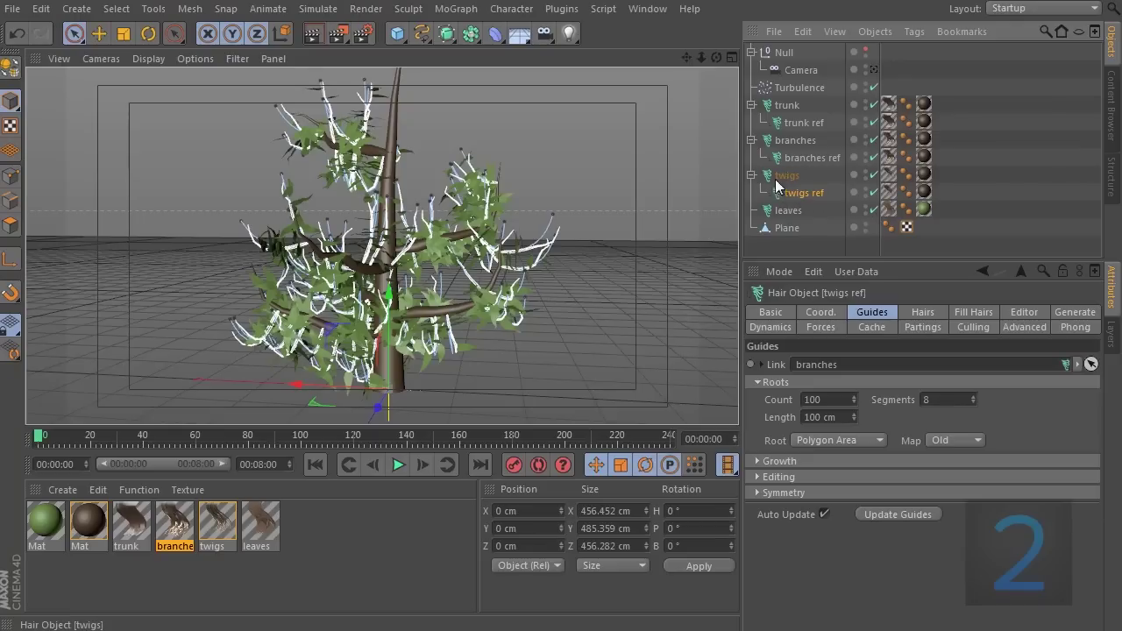
Step: Duplicate the trunk hair material, rename it trunk ref, and apply it to the trunk ref object
click(235, 596)
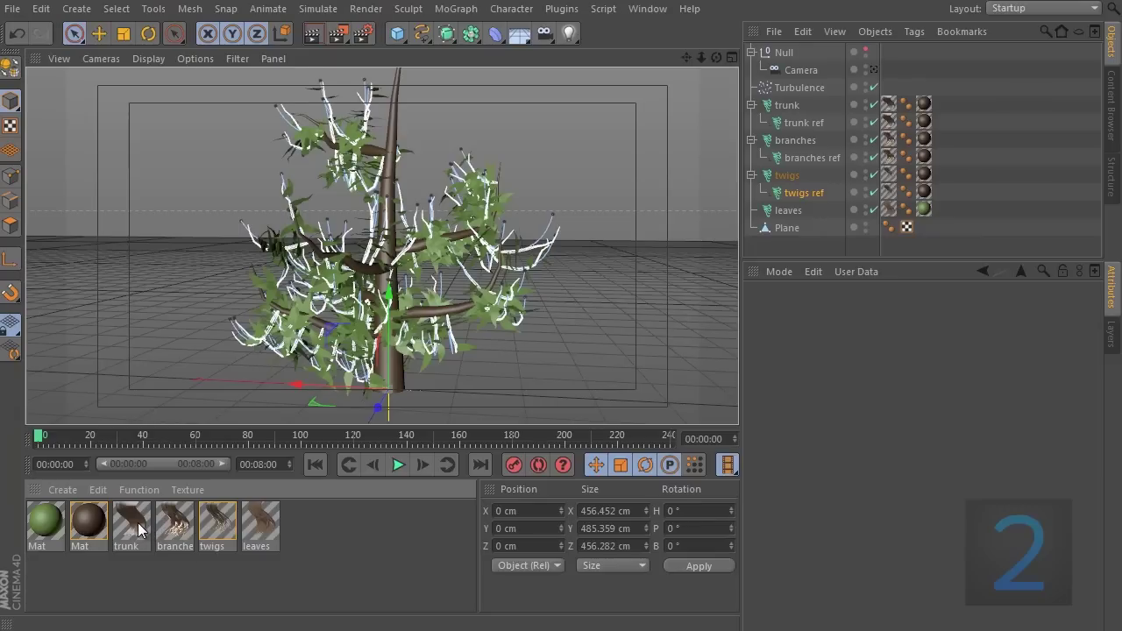
drag(144, 525, 149, 524)
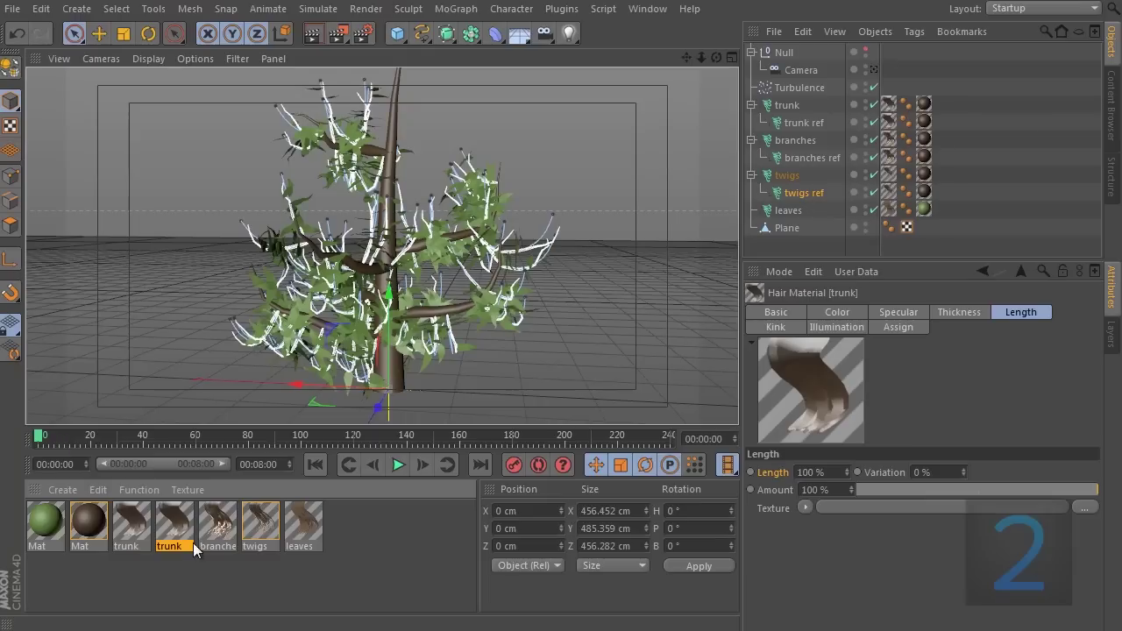
click(777, 313)
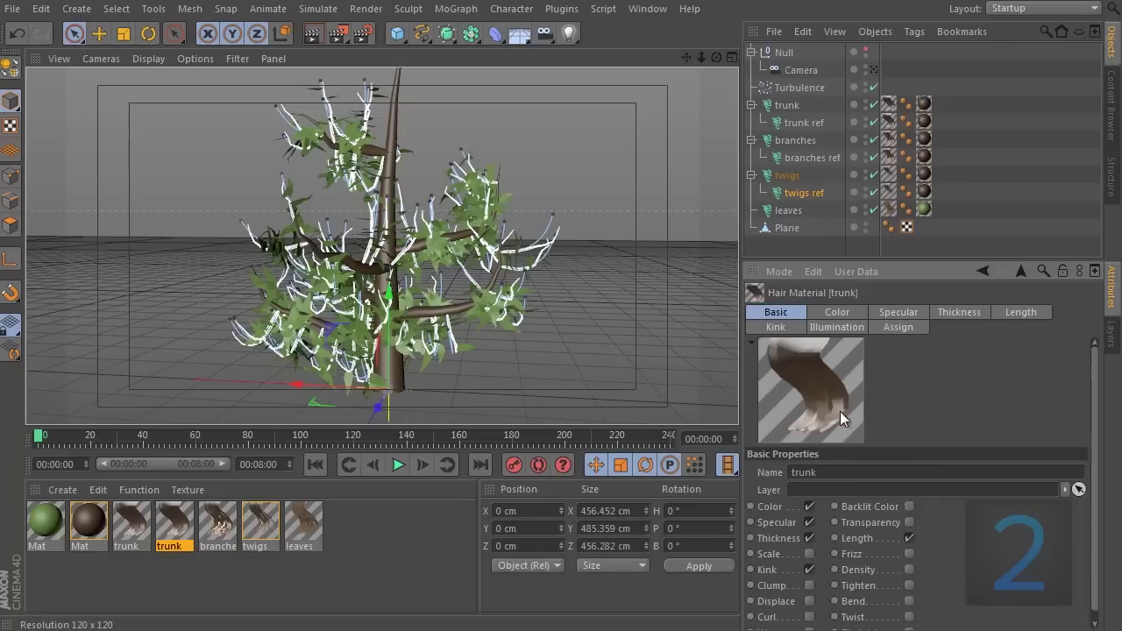
double_click(802, 473)
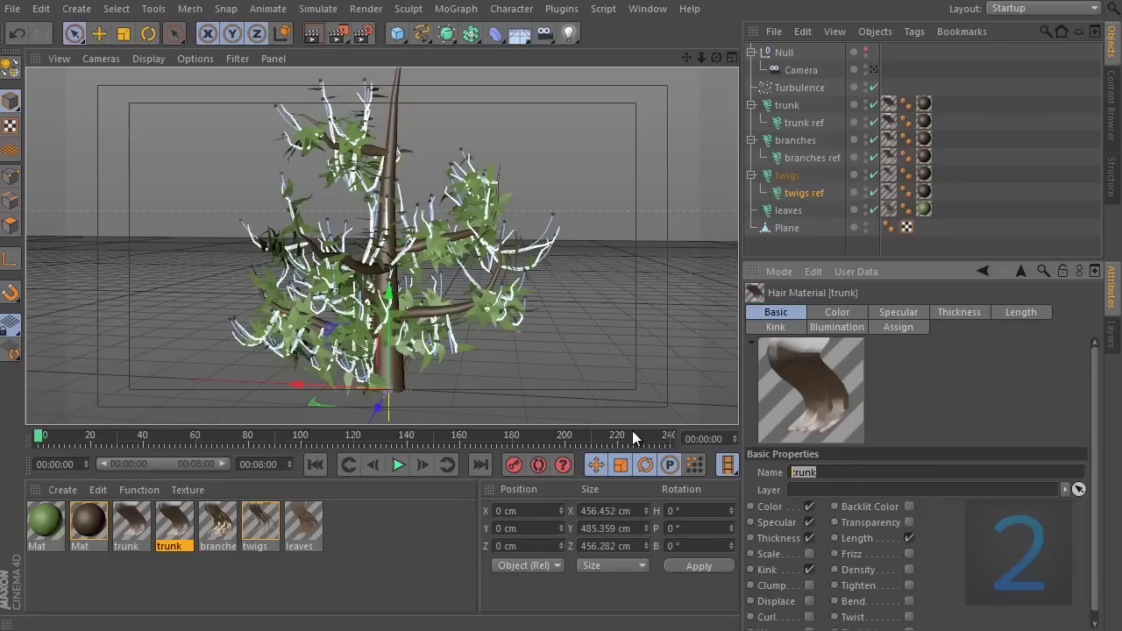
text(trunk)
key(Return)
drag(873, 132, 894, 122)
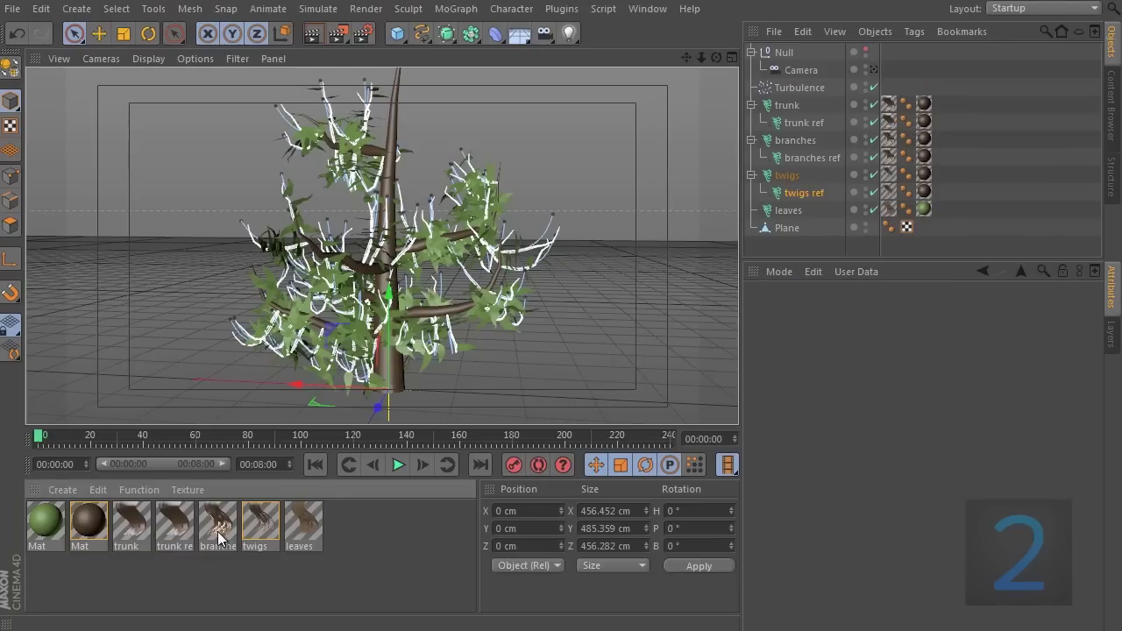
Step: Duplicate the branches hair material and apply the copy to the branches ref object
ctrl+drag(219, 536, 243, 531)
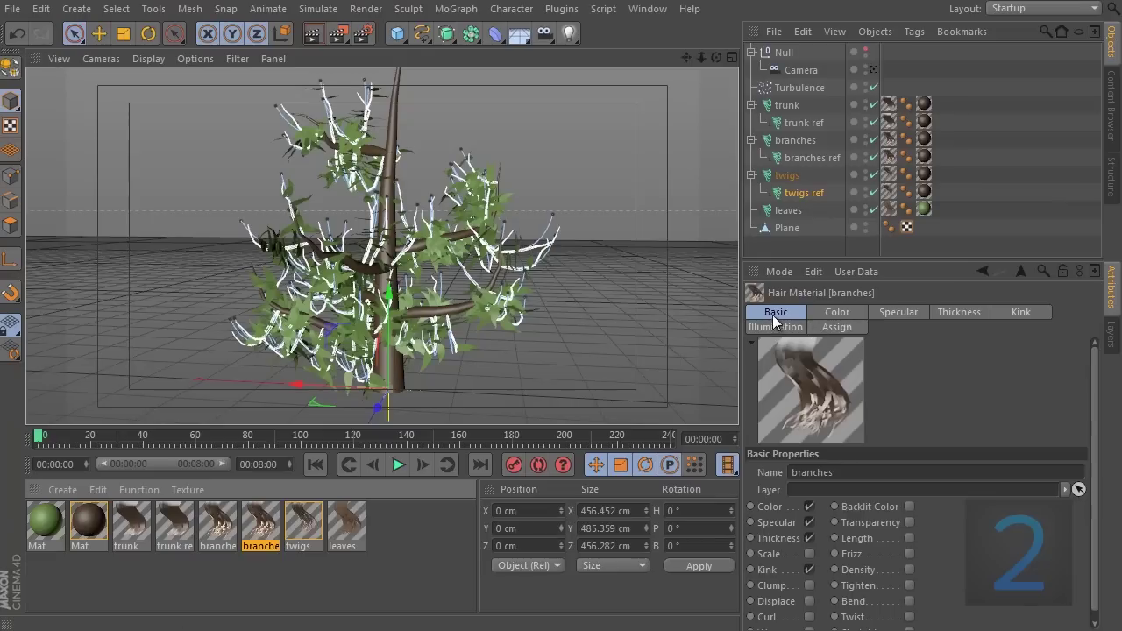
click(857, 474)
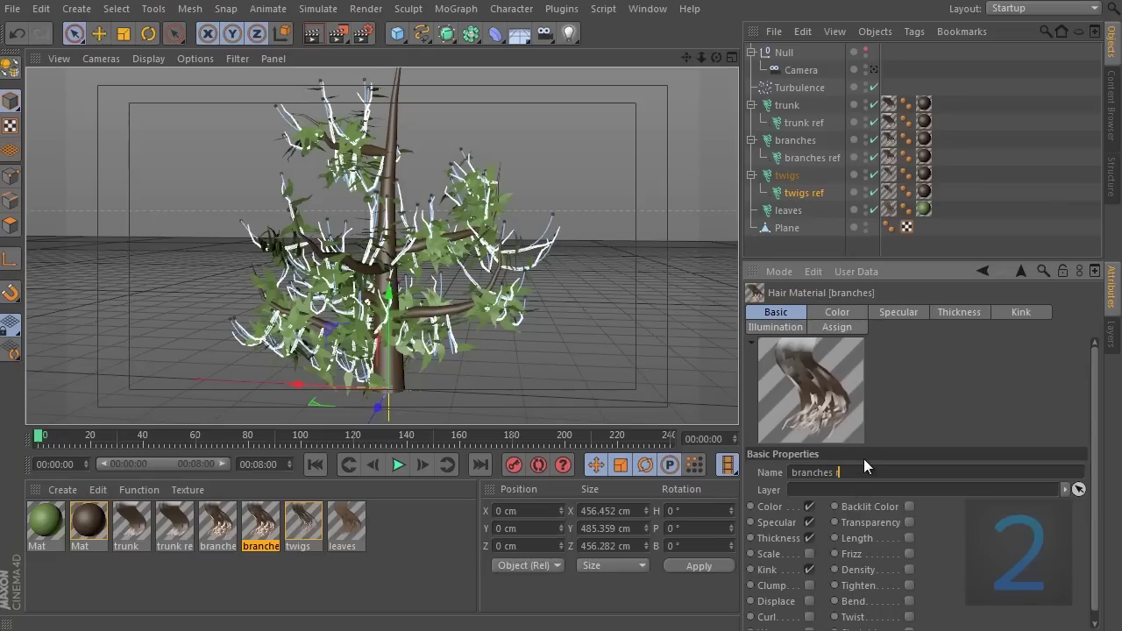
click(318, 586)
drag(263, 531, 891, 160)
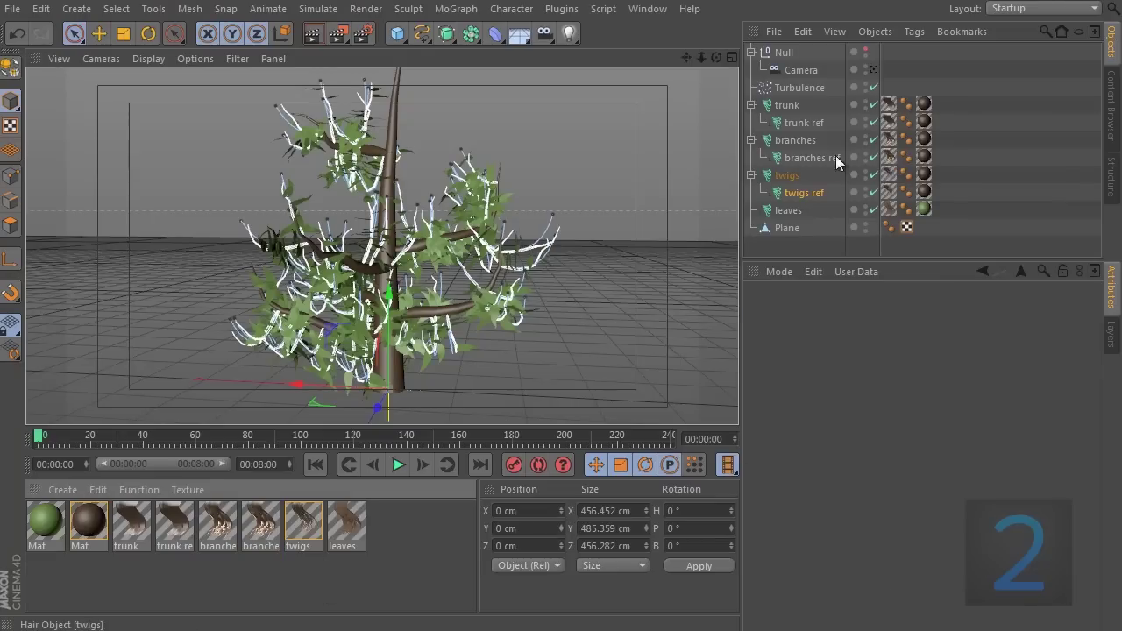
Step: Duplicate the twigs material, name it twigs ref, and apply it to the twigs ref object
ctrl+drag(287, 530, 326, 525)
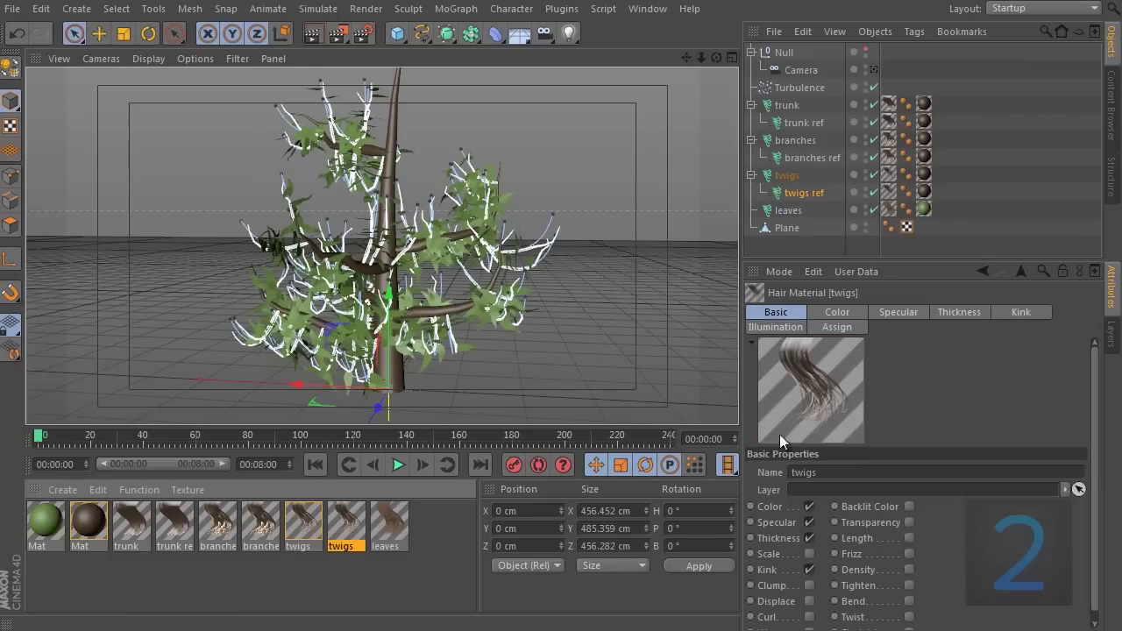
click(826, 477)
text(ref)
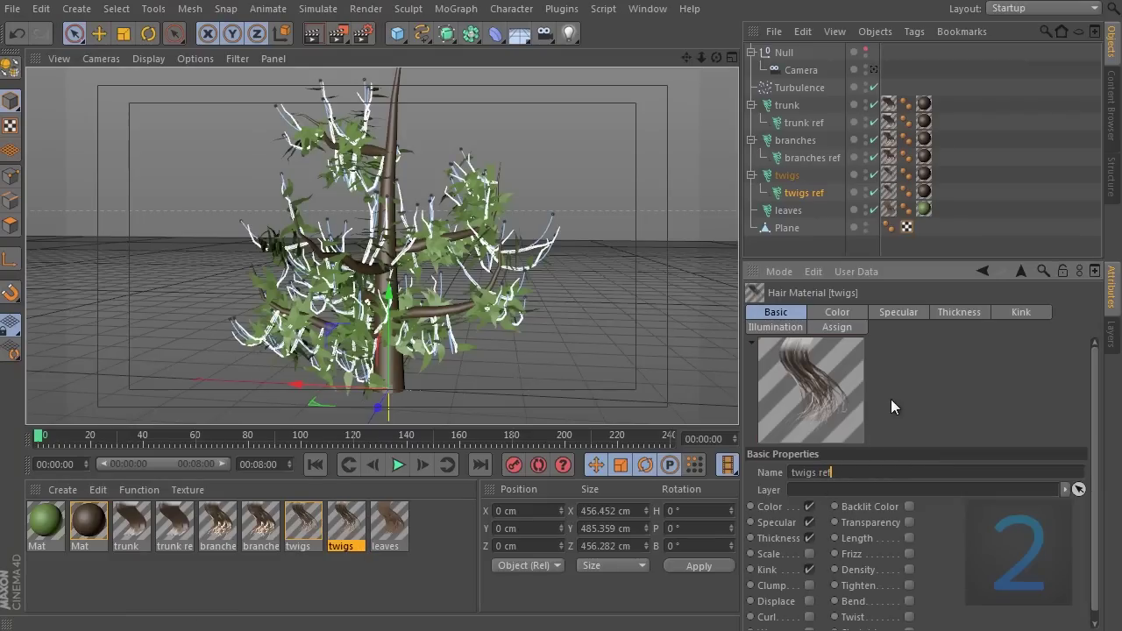
key(Return)
drag(348, 523, 893, 200)
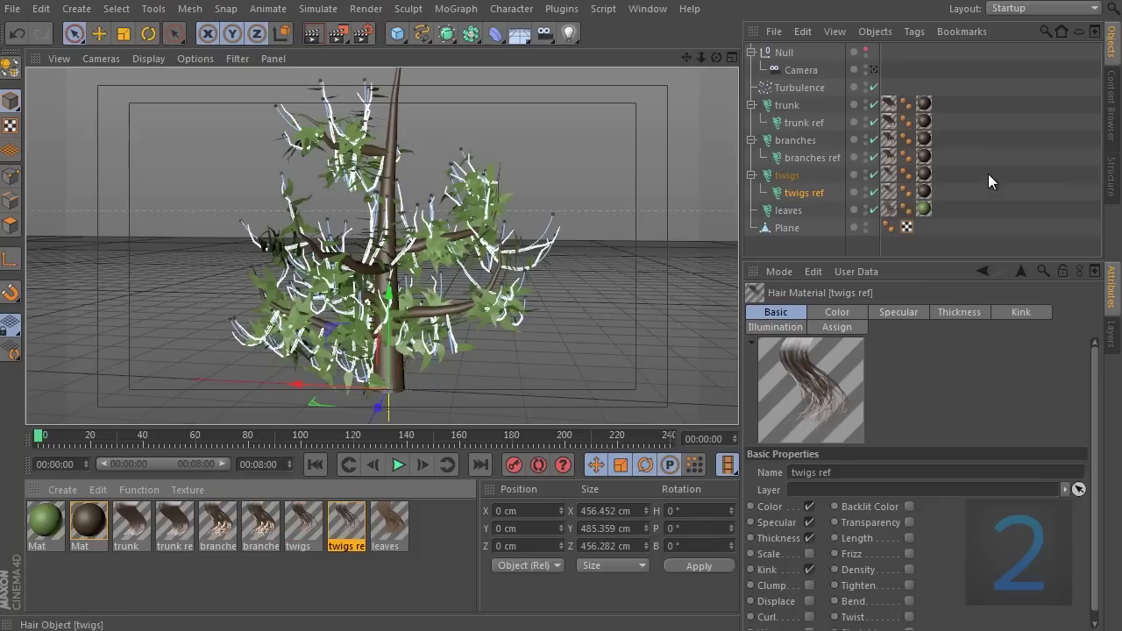
Step: Check each hair object's material tag to verify the original and ref material assignments
click(988, 173)
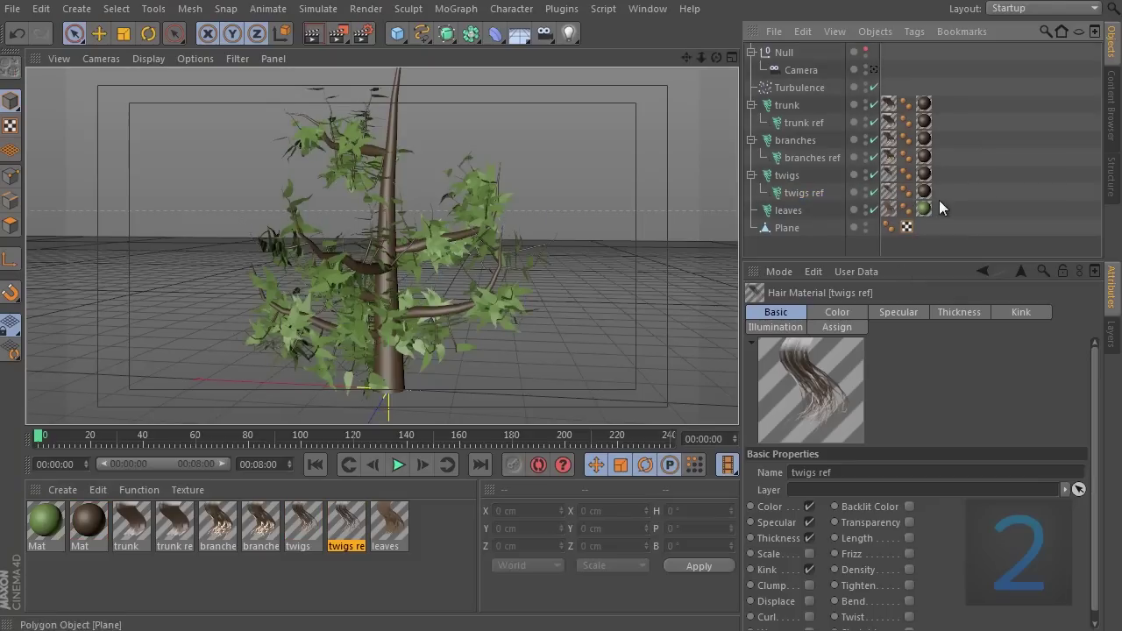
click(889, 173)
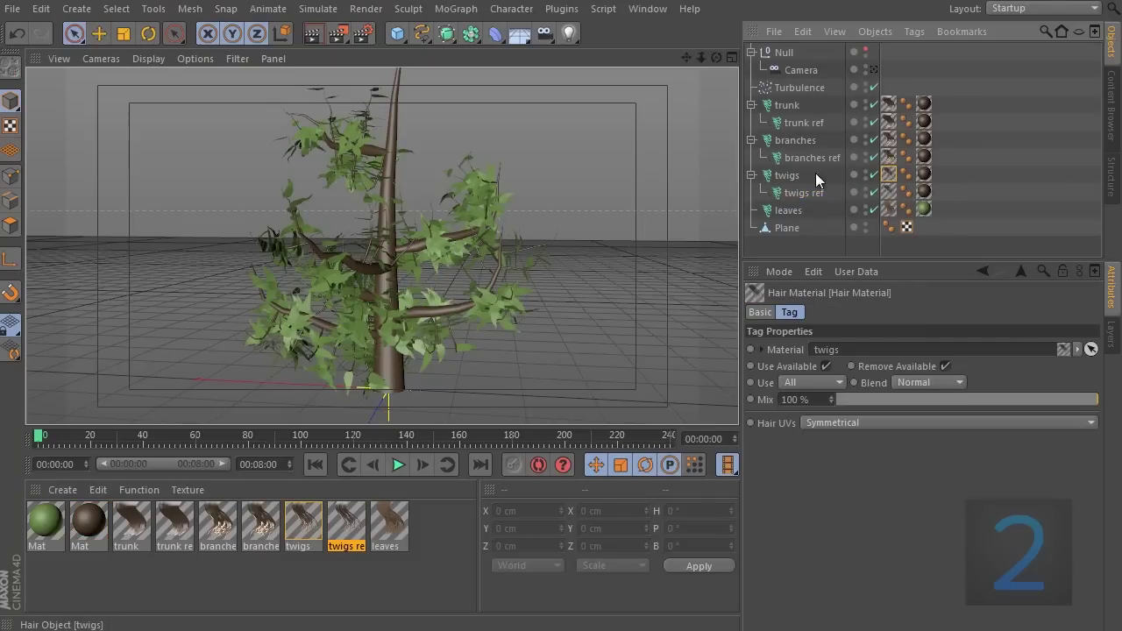
click(891, 178)
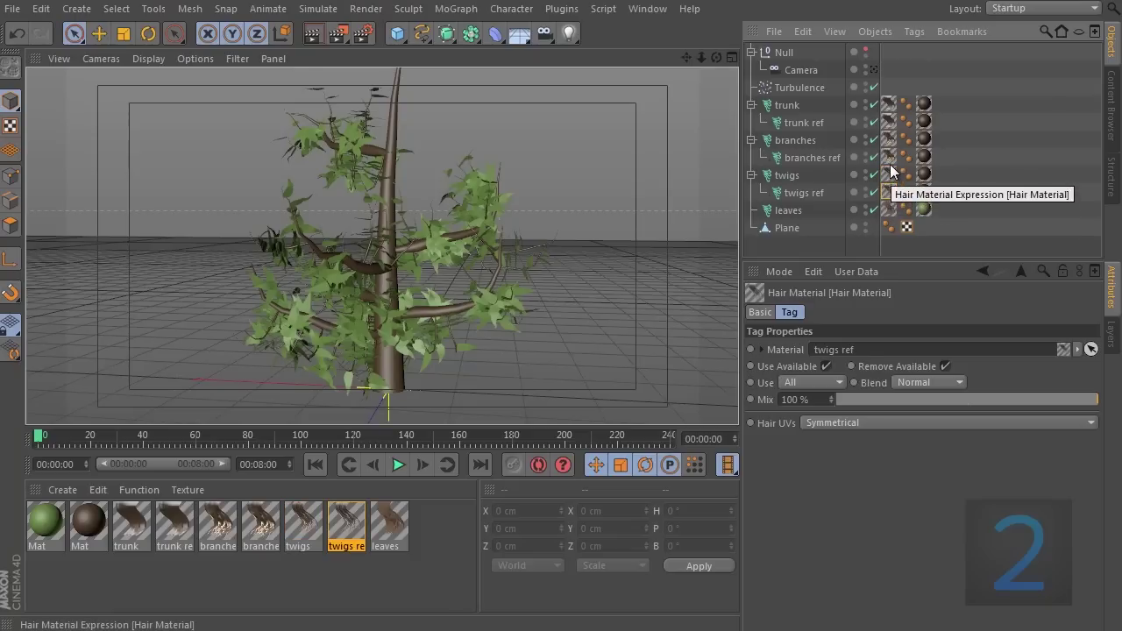
click(889, 156)
click(889, 140)
click(889, 112)
click(889, 104)
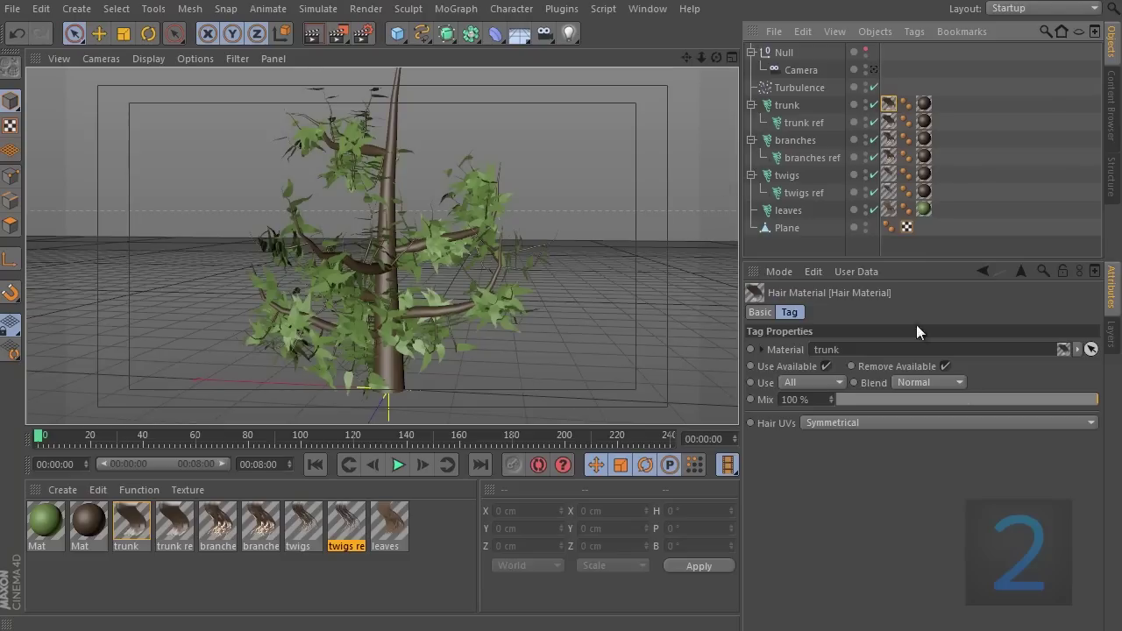
Step: Link both branches and branches ref guides to grow from trunk ref
click(794, 141)
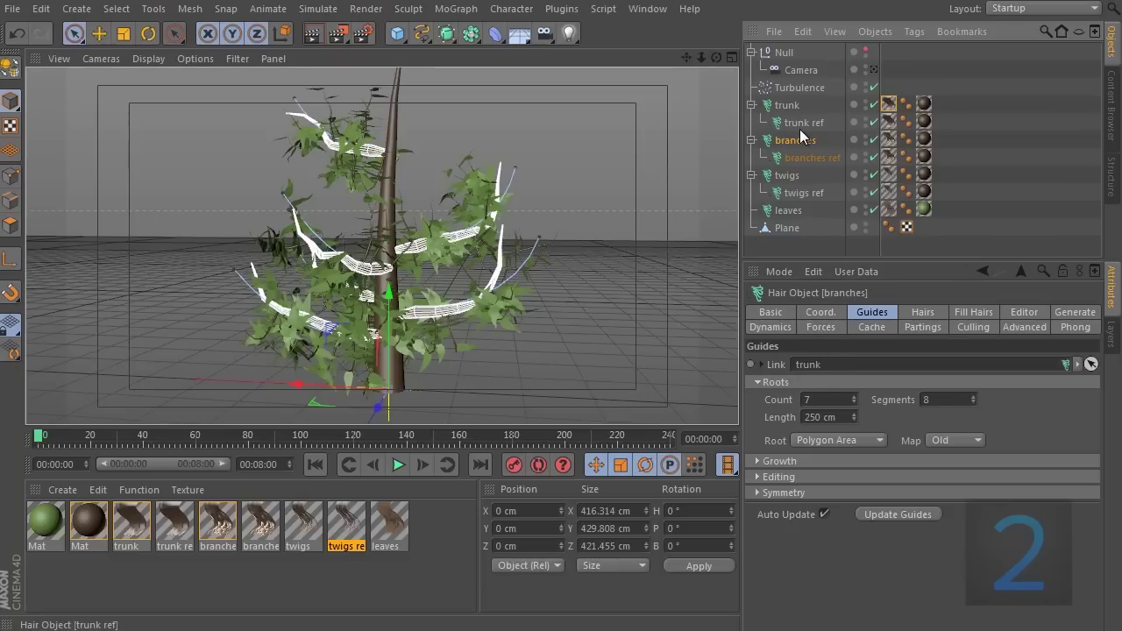
drag(803, 128, 819, 372)
click(801, 157)
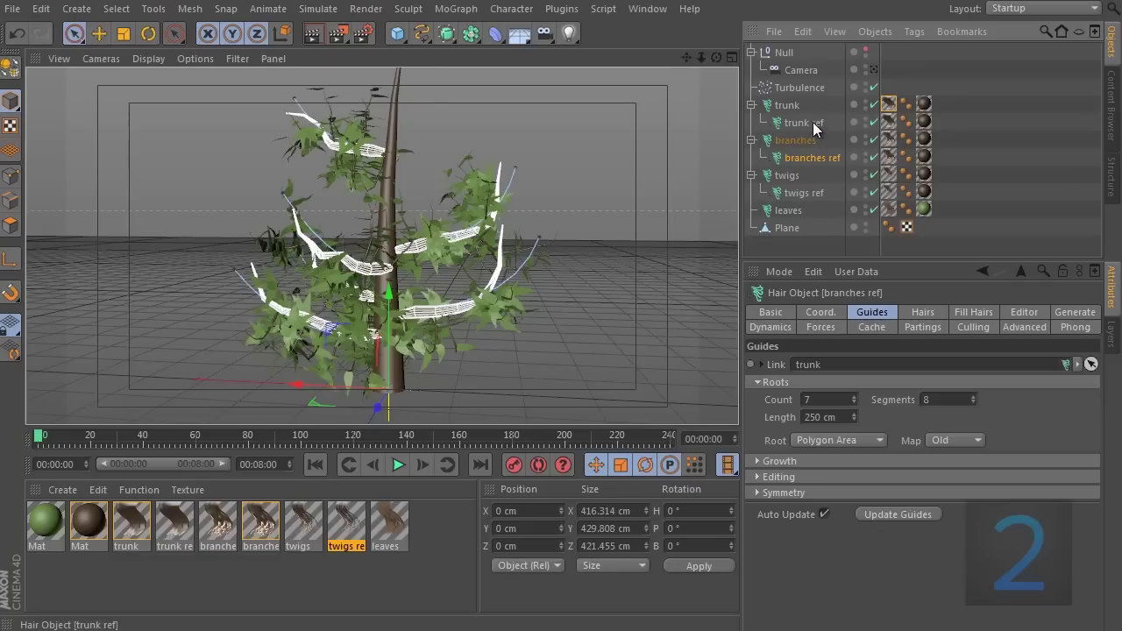
drag(804, 123, 824, 368)
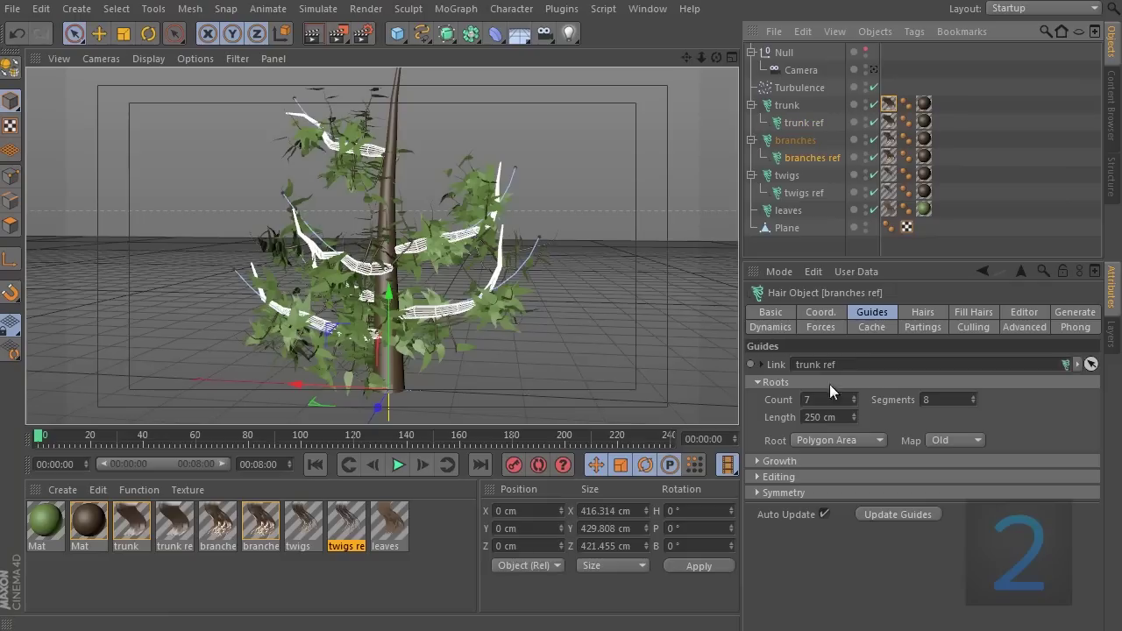
Step: Link twigs and twigs ref guides to branches ref, and leaves to twigs ref
click(797, 178)
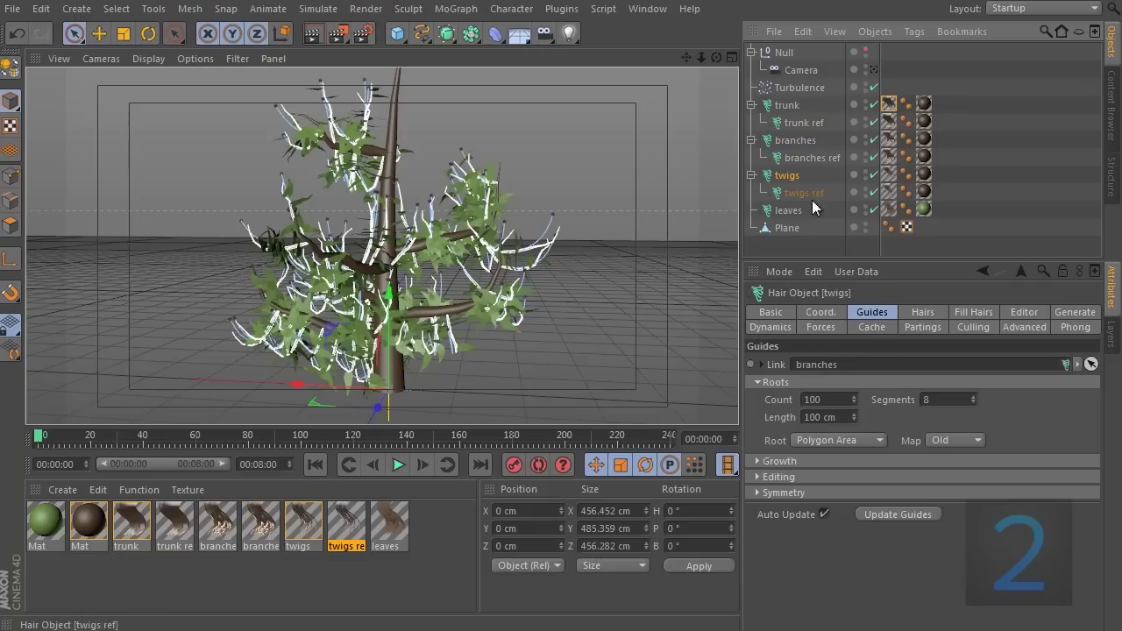
drag(806, 157, 825, 368)
click(806, 194)
drag(821, 159, 826, 368)
click(794, 214)
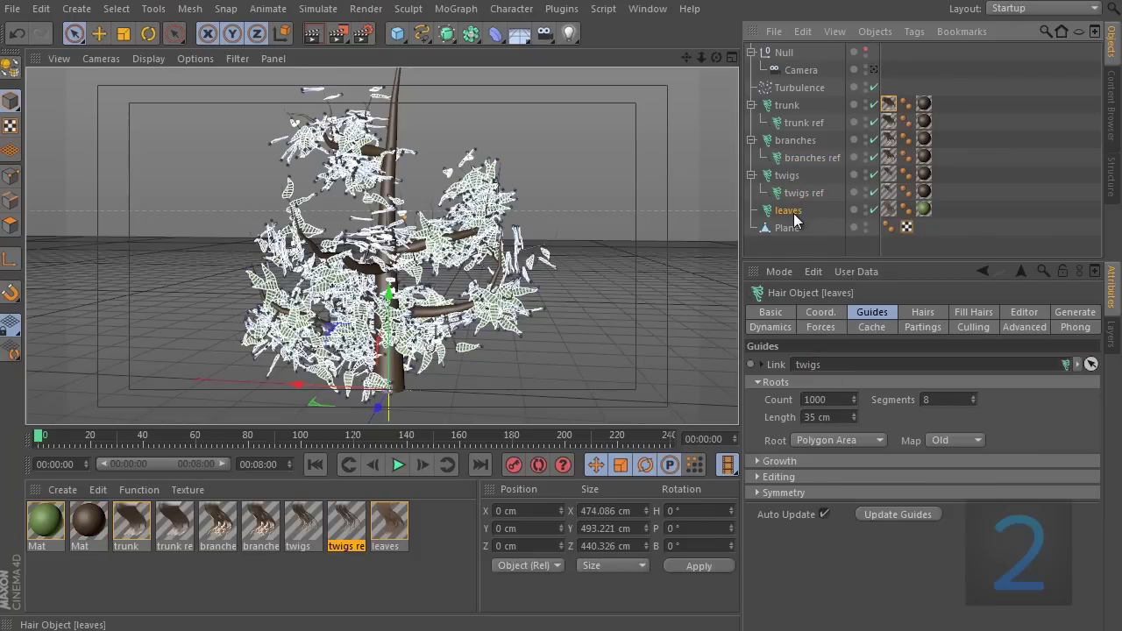
drag(804, 194, 826, 365)
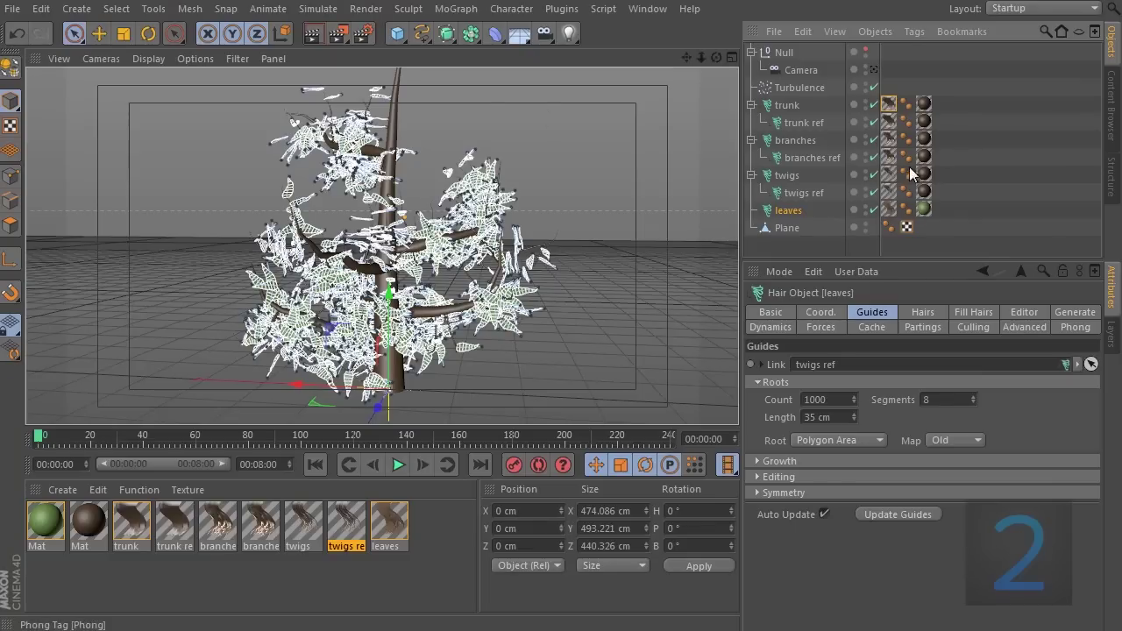
Step: Turn the editor-visibility dots of trunk ref, branches ref and twigs ref red to hide them
click(965, 129)
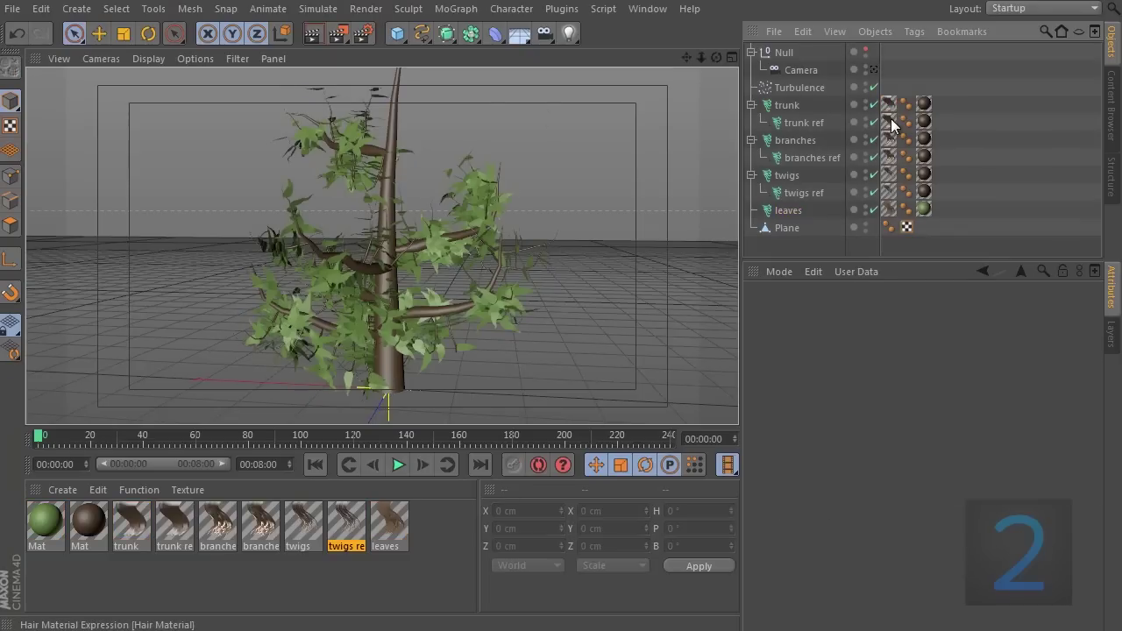
click(795, 124)
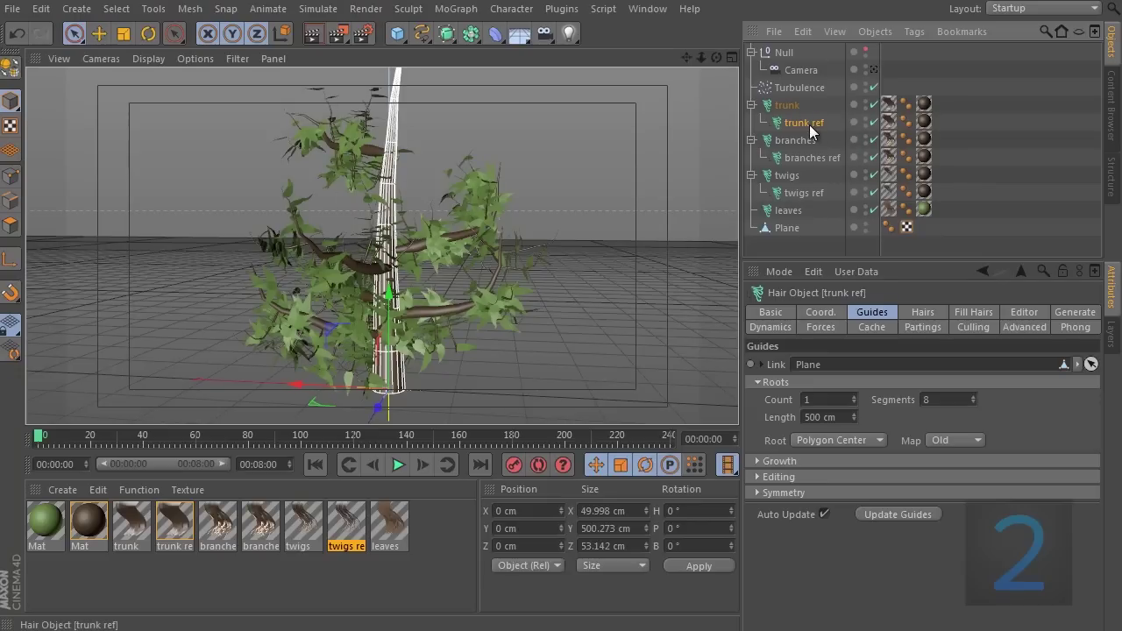
click(865, 118)
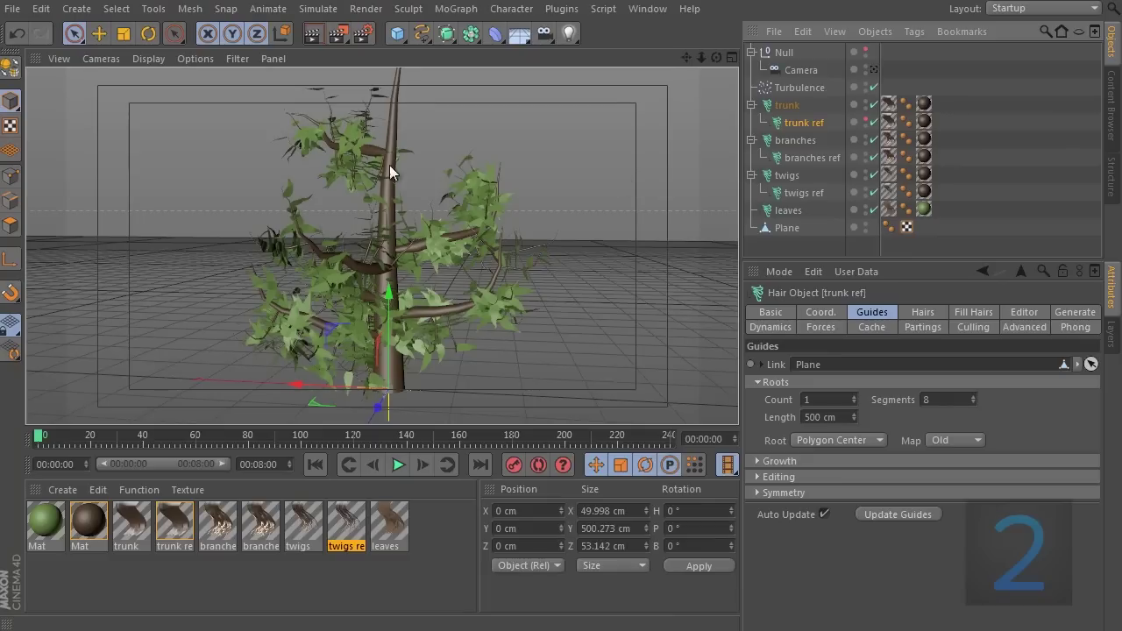
click(789, 106)
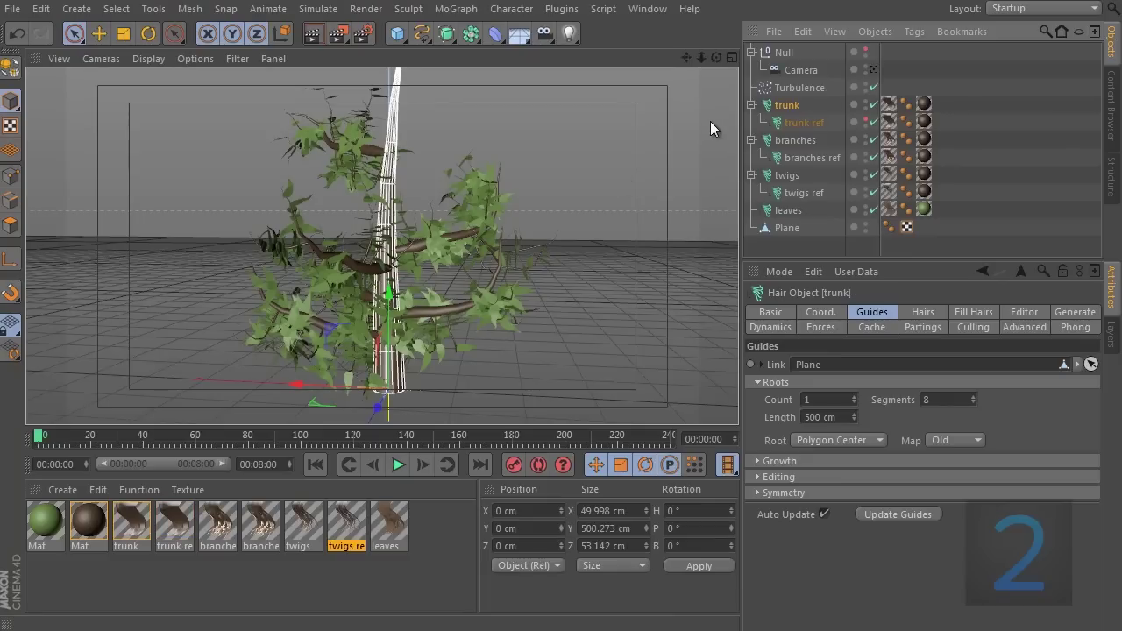
click(864, 154)
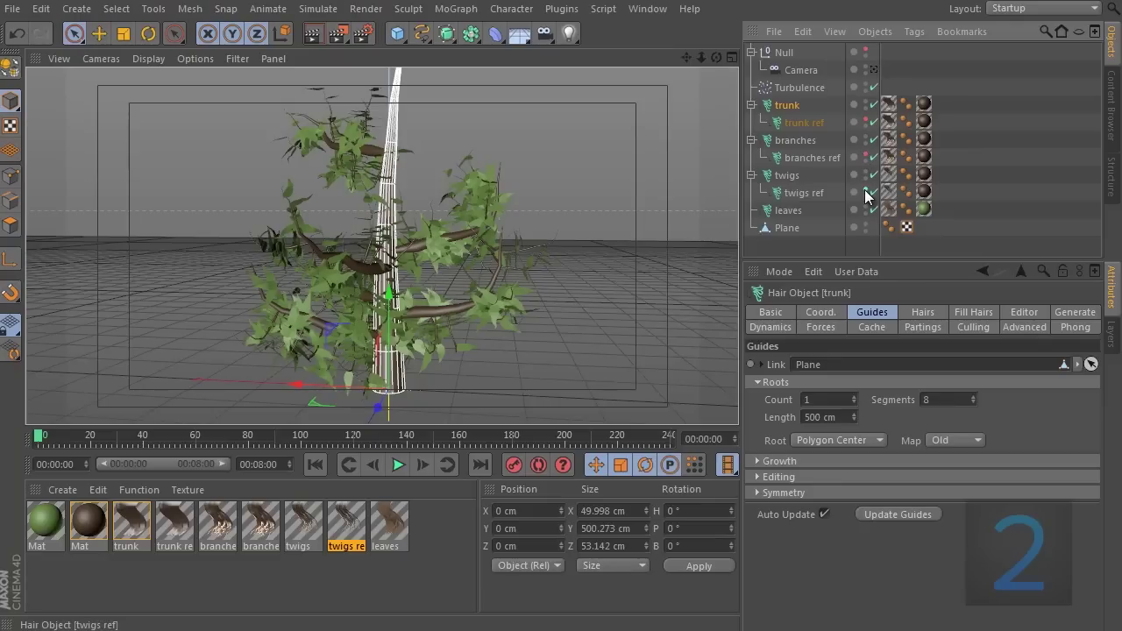
click(866, 189)
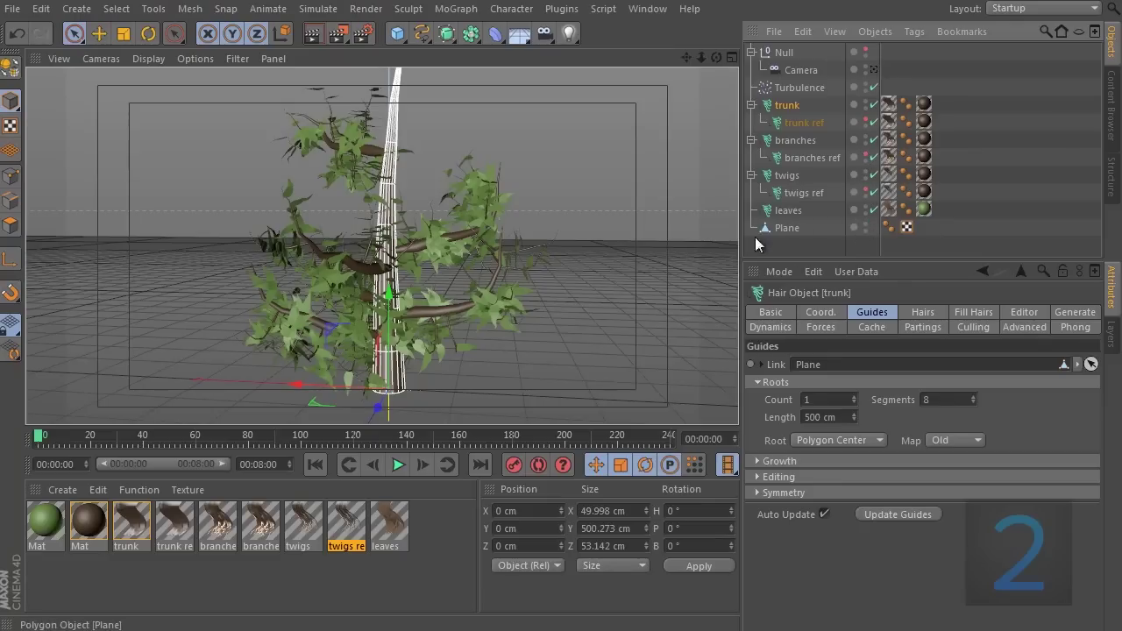
Step: In the trunk hair material's Length tab, set Length to 0% at frame 0
click(185, 558)
click(170, 515)
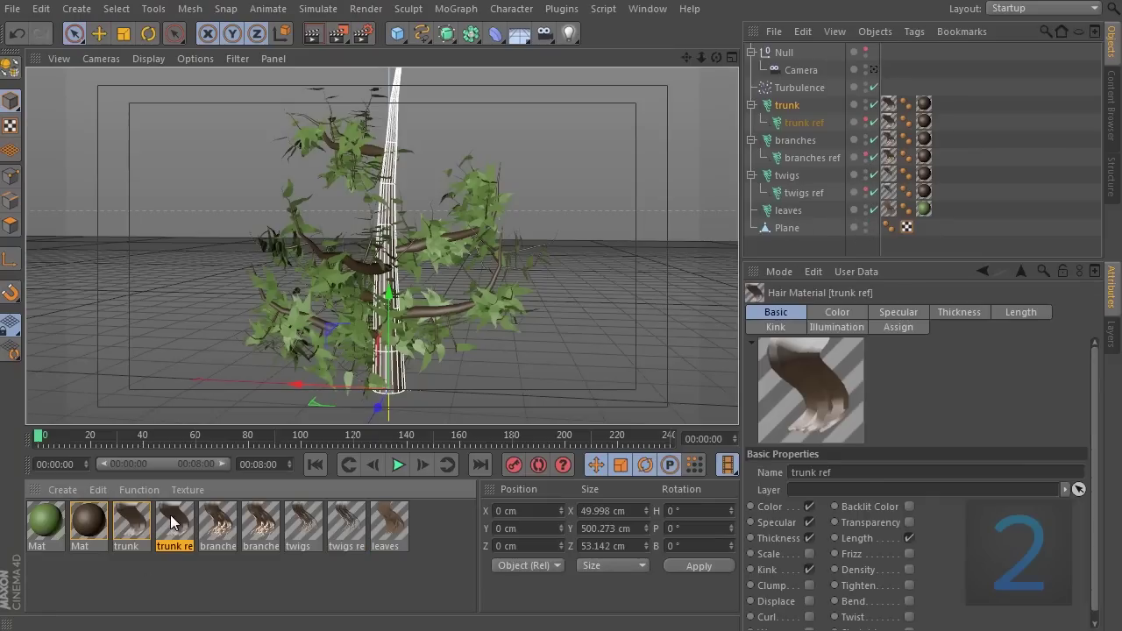
click(131, 531)
click(1017, 314)
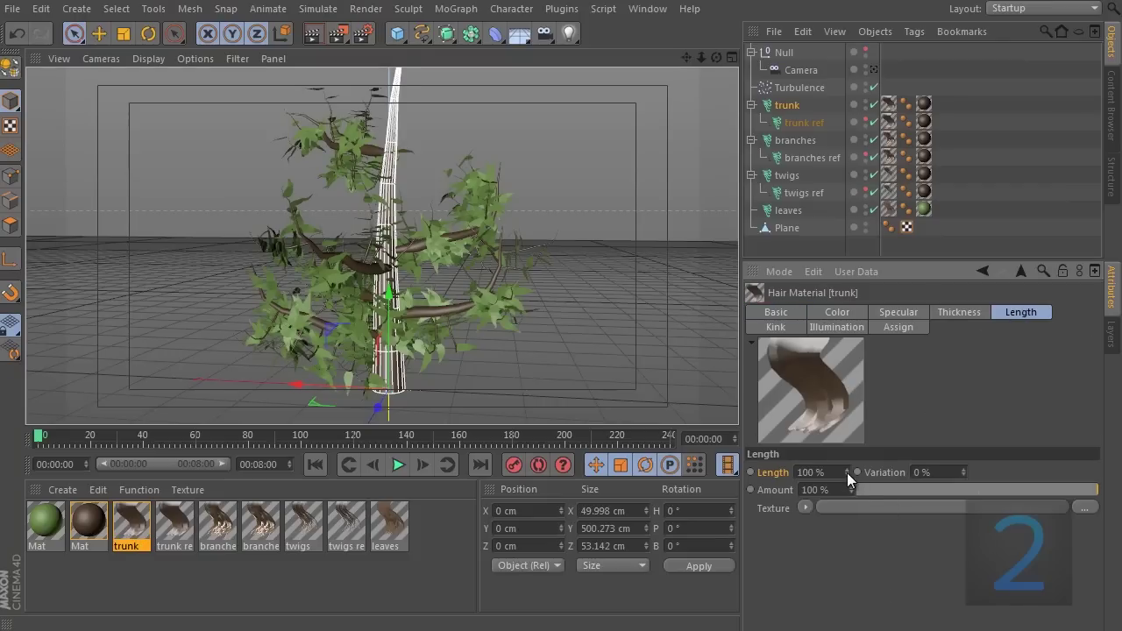
click(822, 473)
text(0)
key(Return)
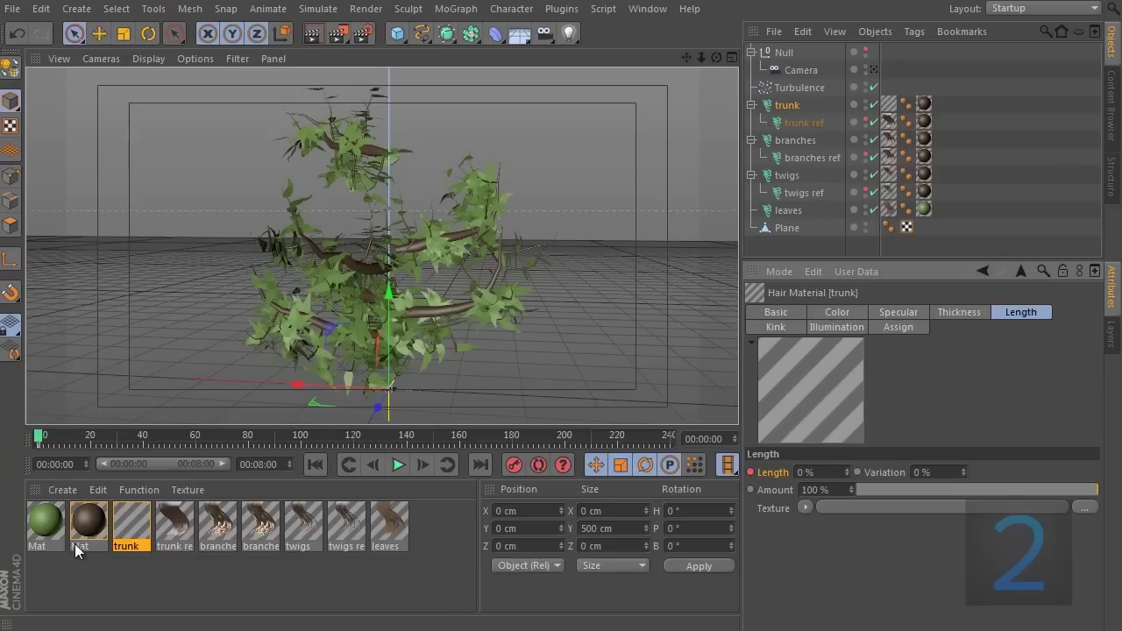
Step: Key the trunk Length at 100% on frame 30, then rewind and scrub to preview growth
drag(41, 441, 118, 475)
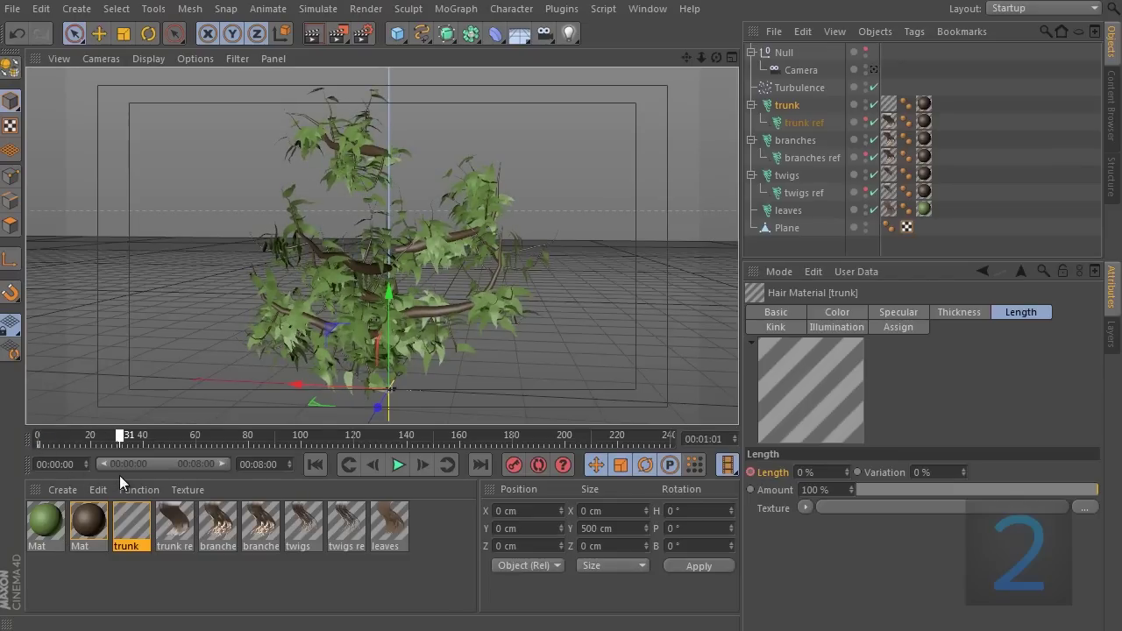
double_click(817, 472)
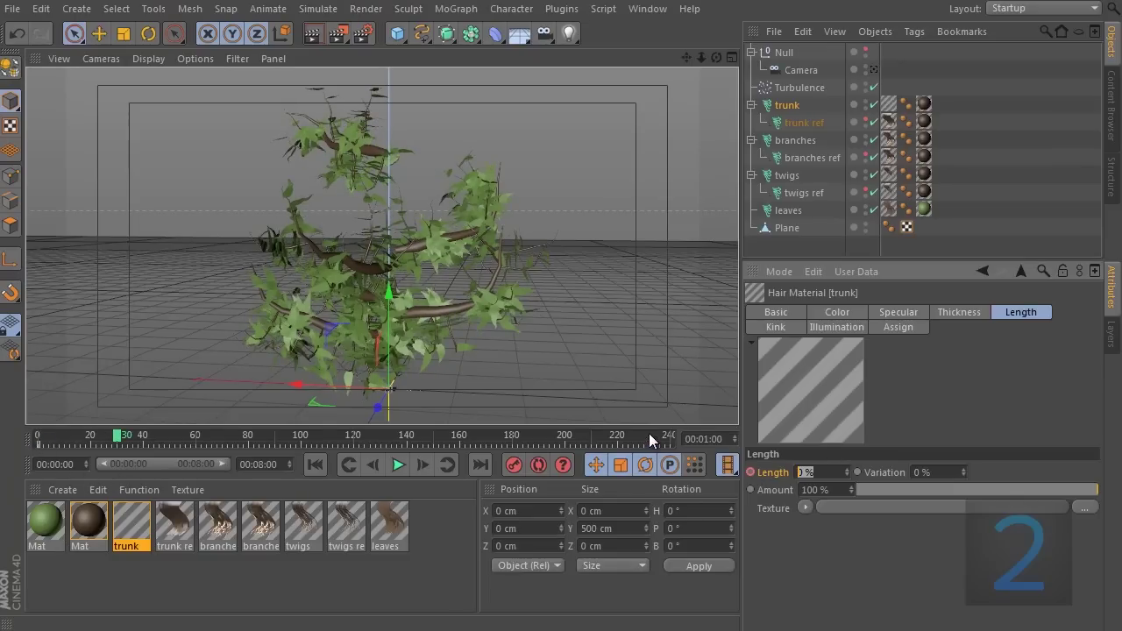
text(100)
key(Return)
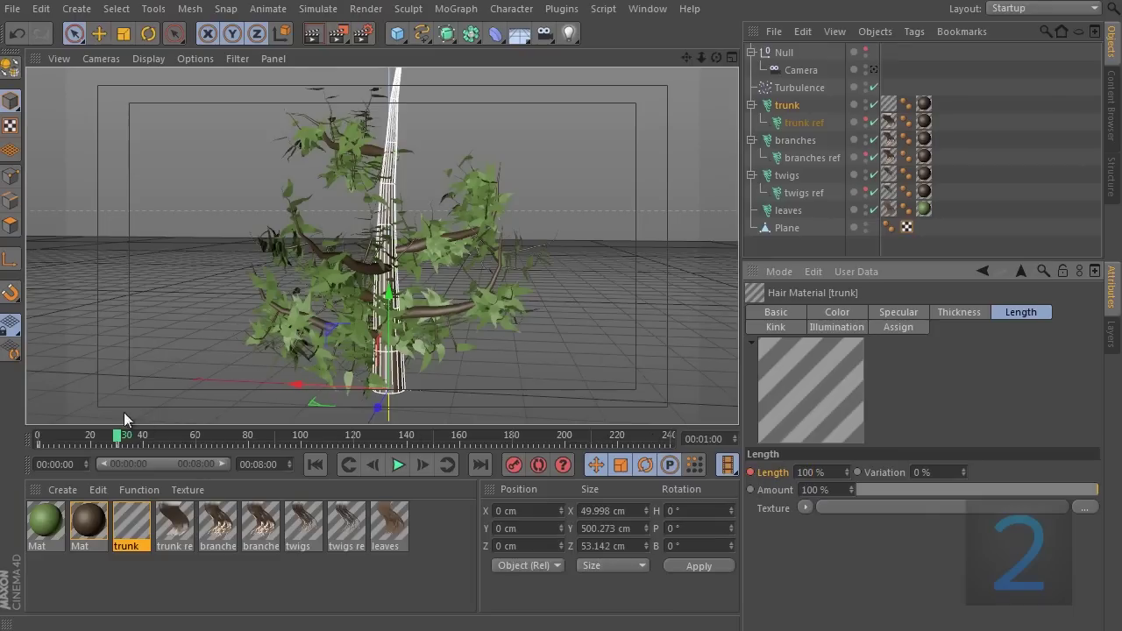
key(shift+f)
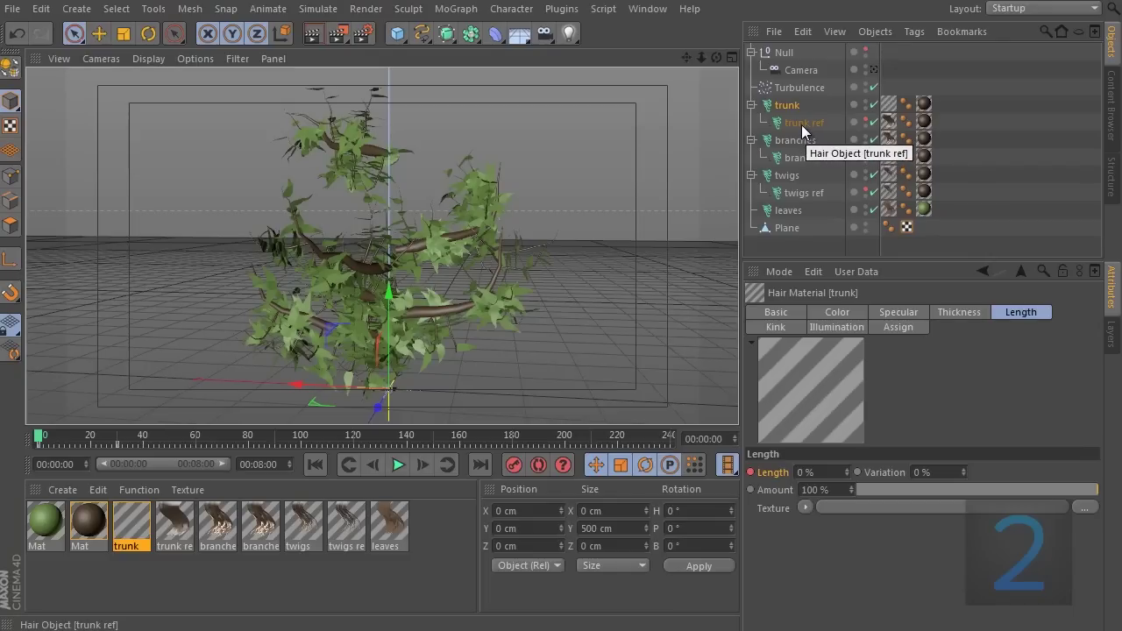
drag(43, 440, 122, 475)
Step: Tick Length in the branches material's Basic tab and change its length Variation from 20% to 0%
click(217, 528)
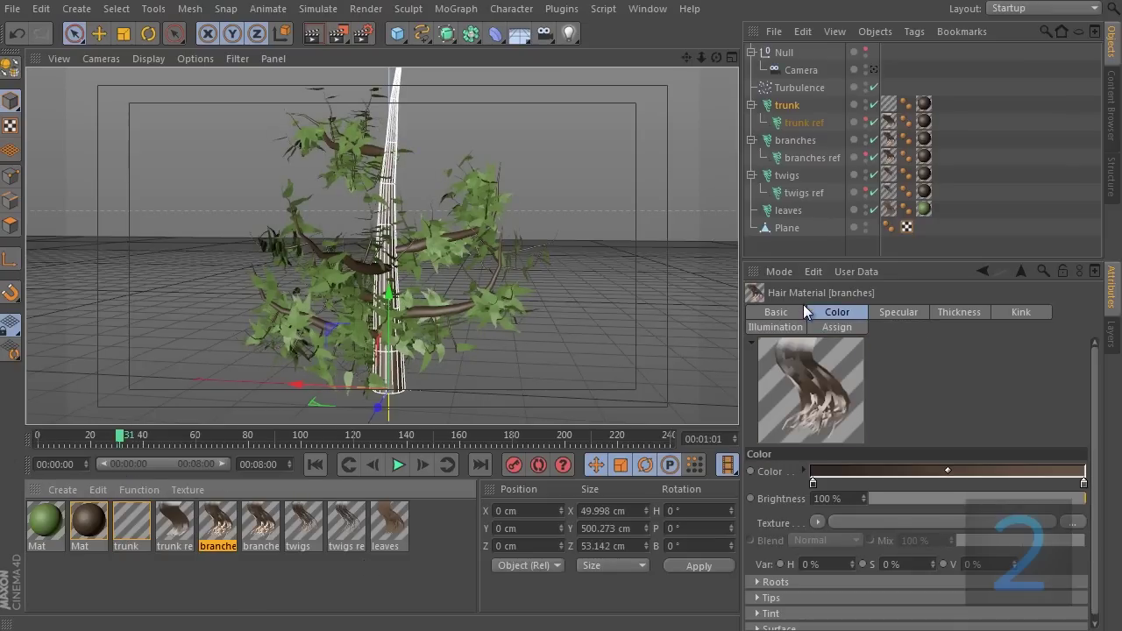
click(777, 313)
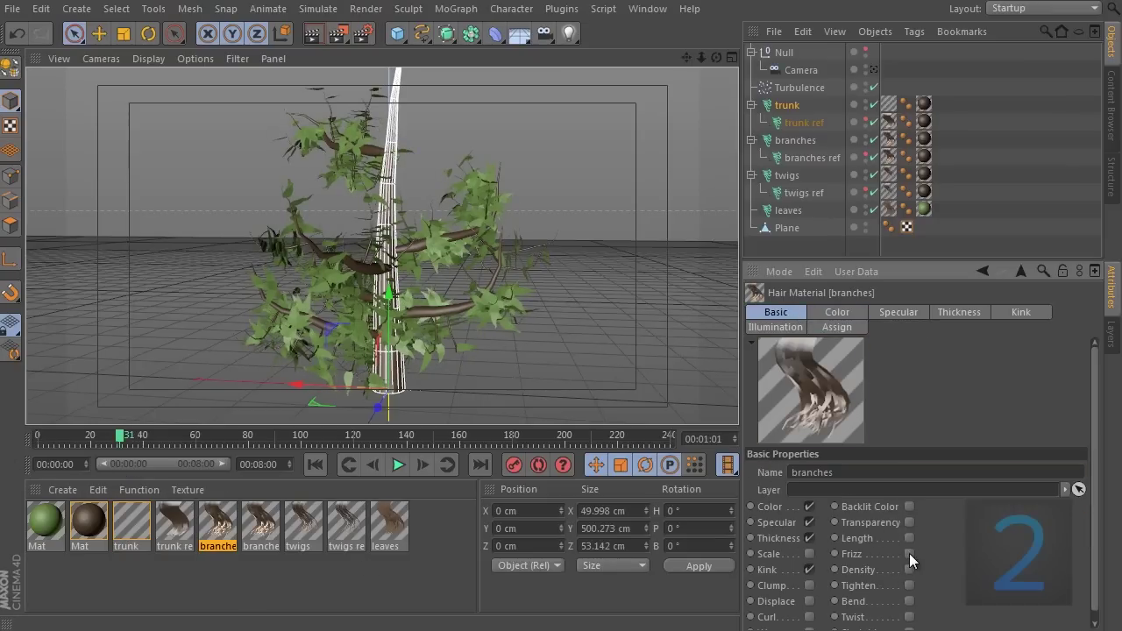
click(909, 538)
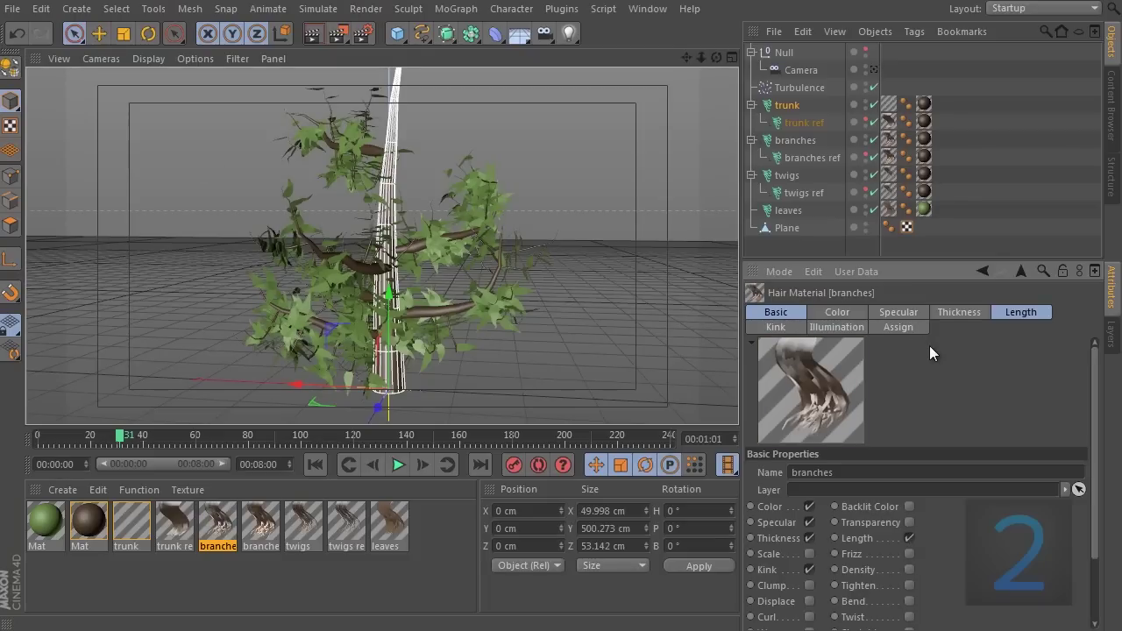
click(1032, 314)
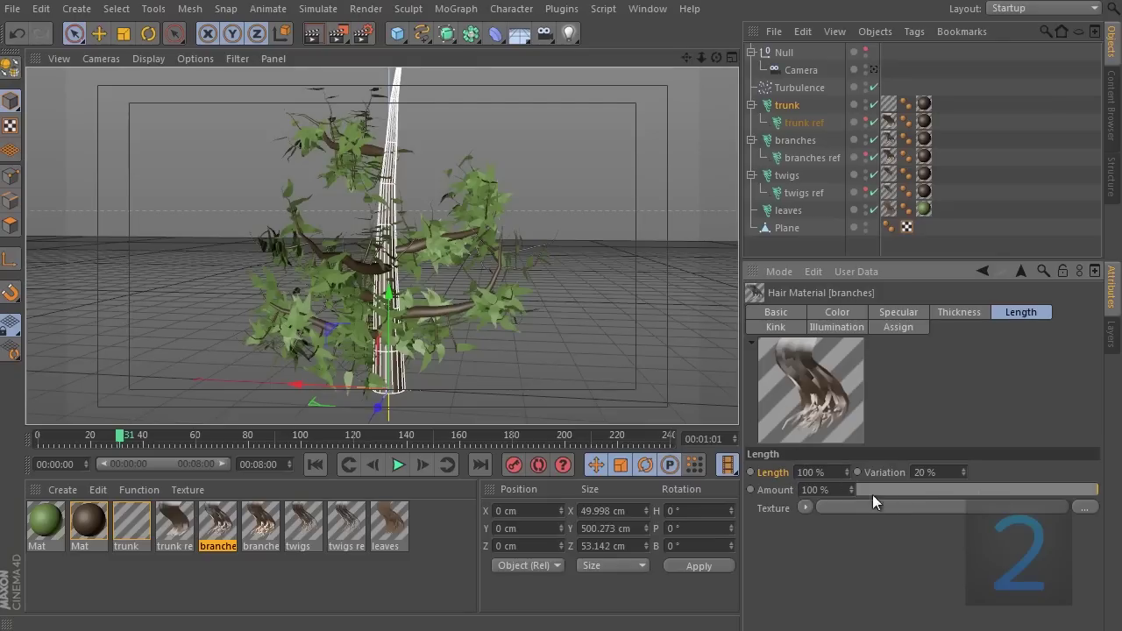
click(942, 472)
text(0)
key(Return)
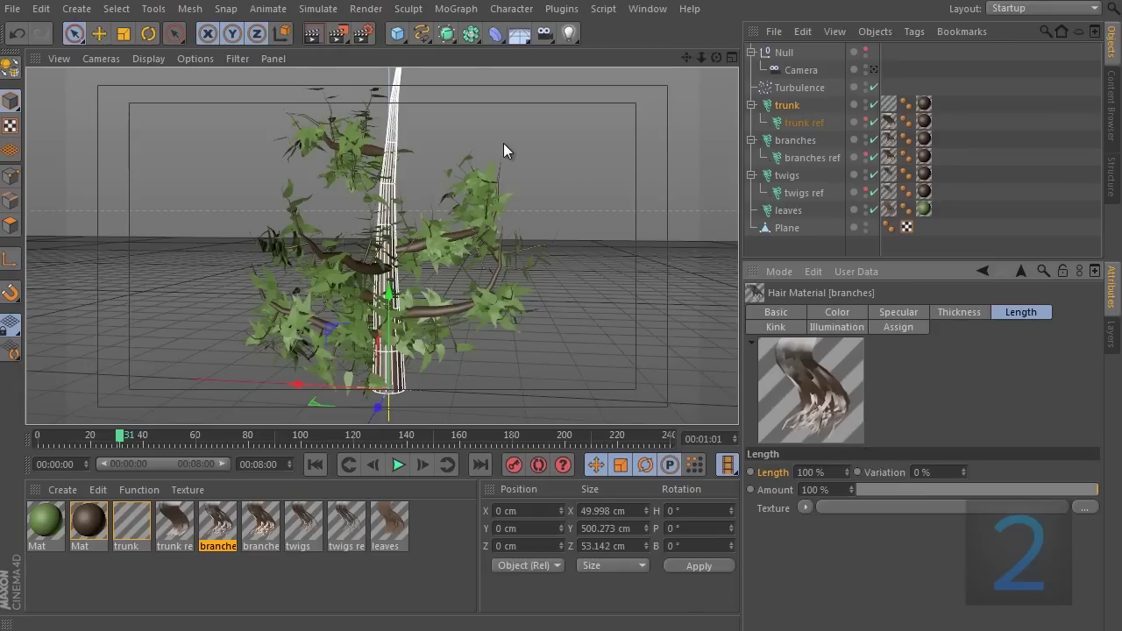
drag(120, 436, 89, 451)
Step: Keyframe the branches Length at 0% on frame 20 and 100% on frame 50, then scrub back
click(823, 471)
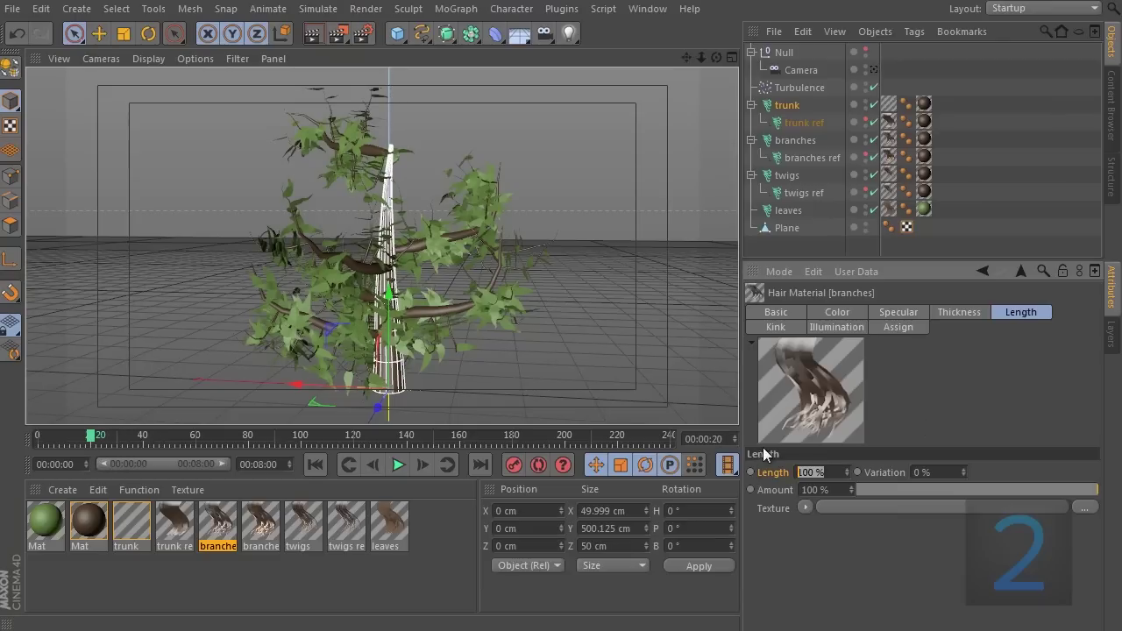
text(0)
key(Return)
click(751, 472)
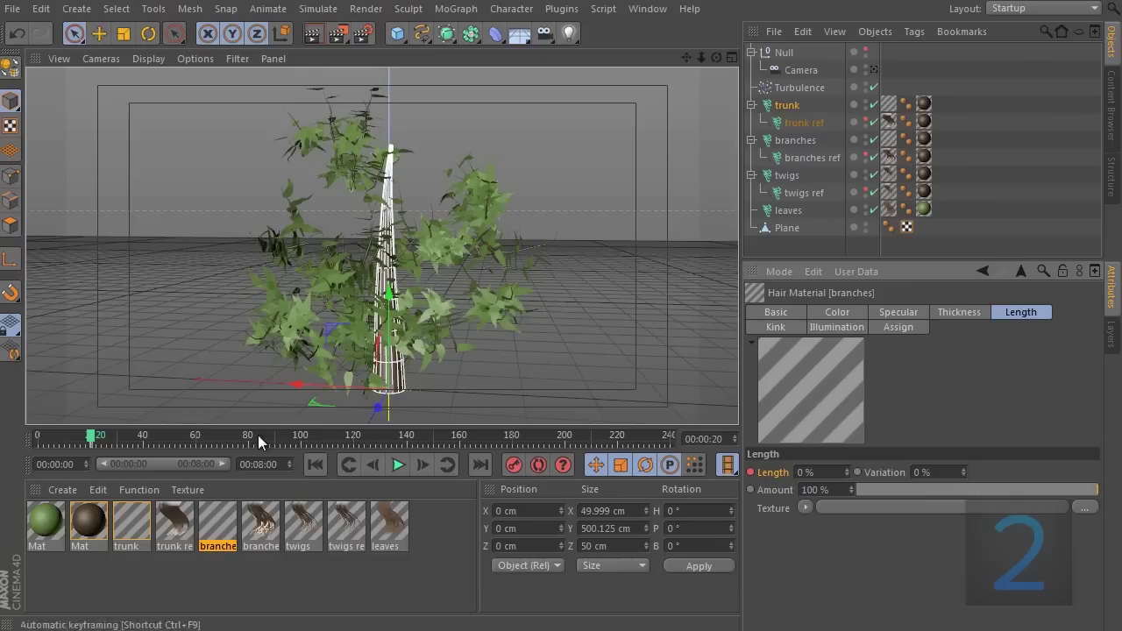
drag(92, 448, 169, 463)
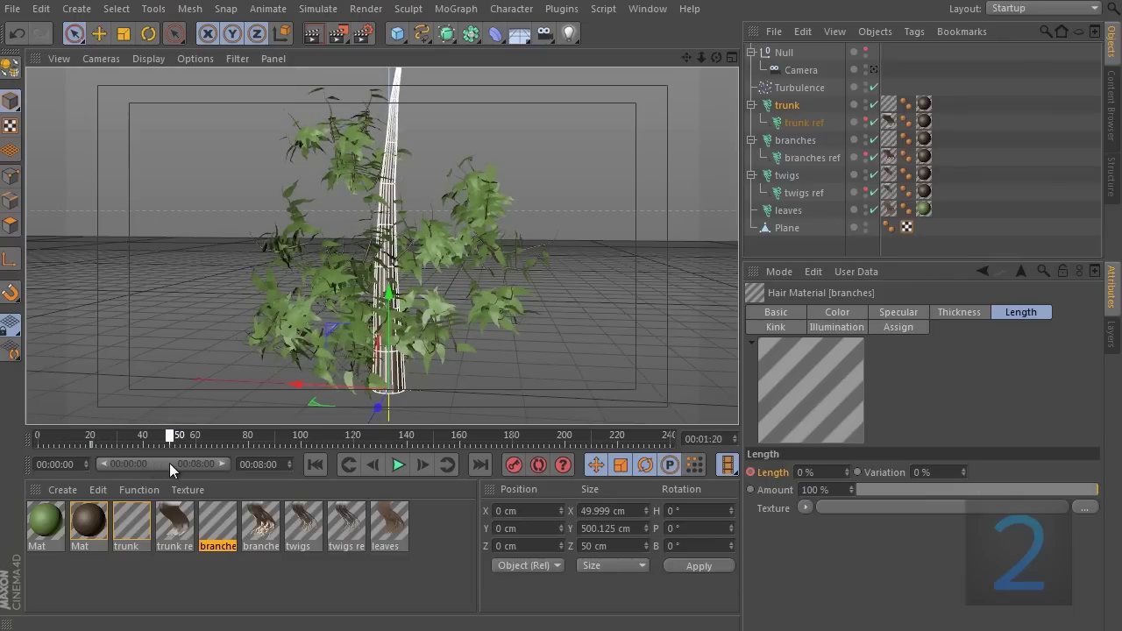
click(825, 472)
text(100)
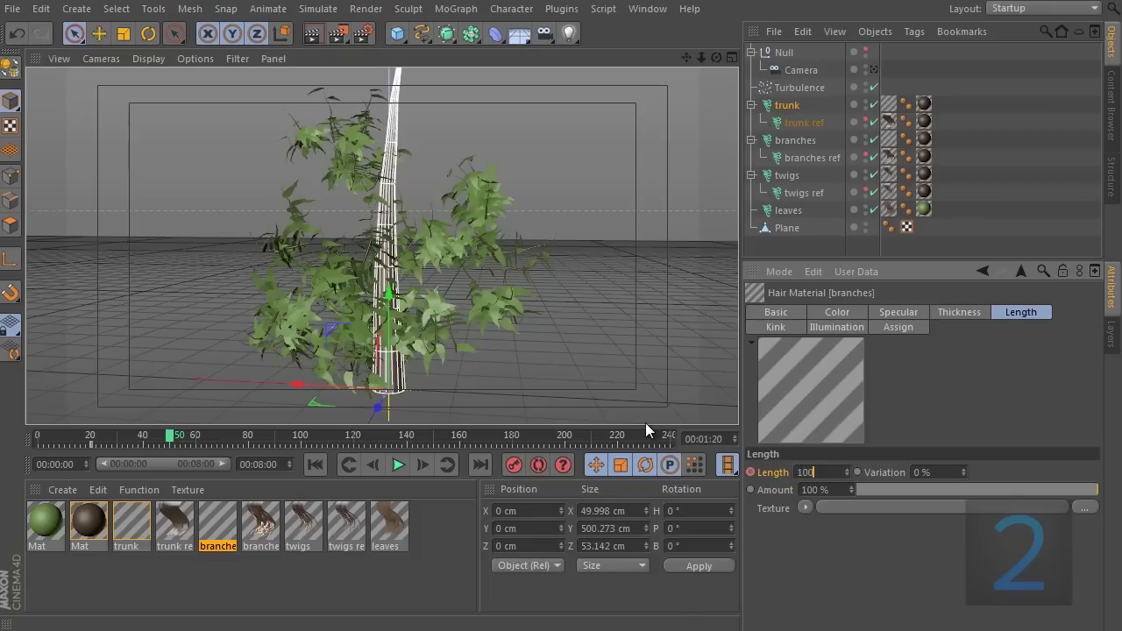
key(Return)
ctrl+click(750, 472)
drag(169, 437, 143, 445)
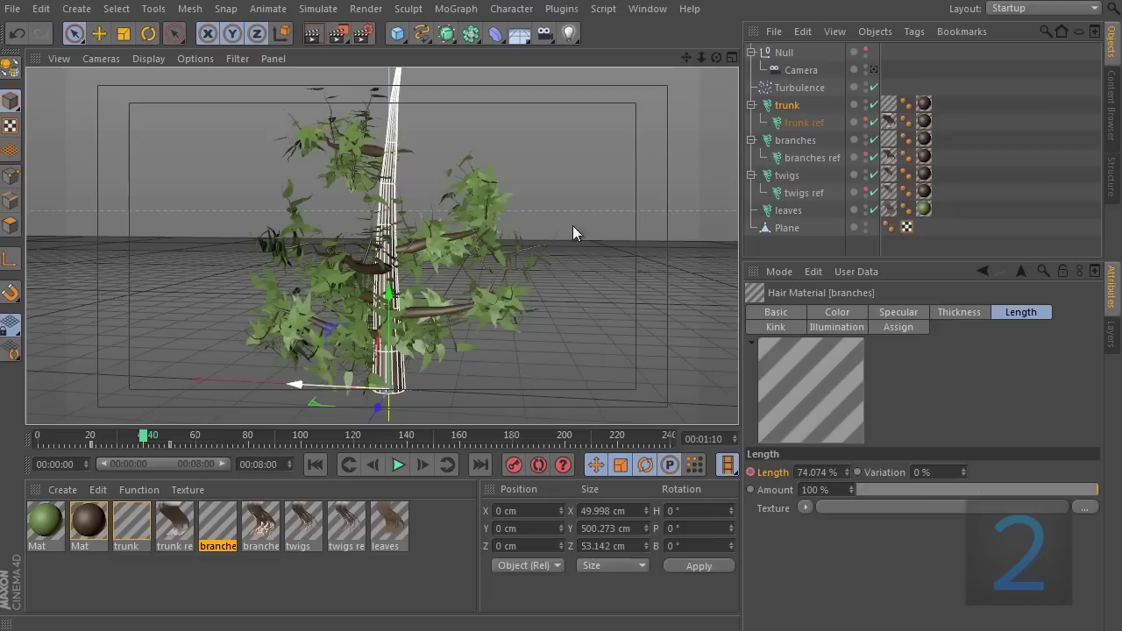
Step: Enable the twigs material's Length channel and set its Variation to 0%
click(301, 535)
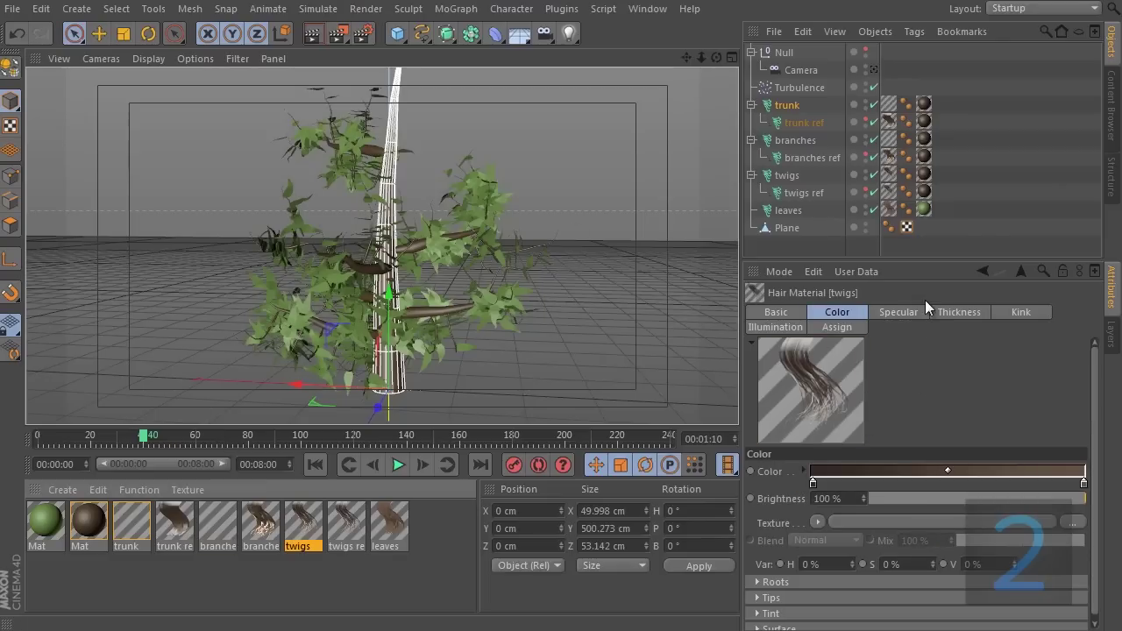
click(777, 314)
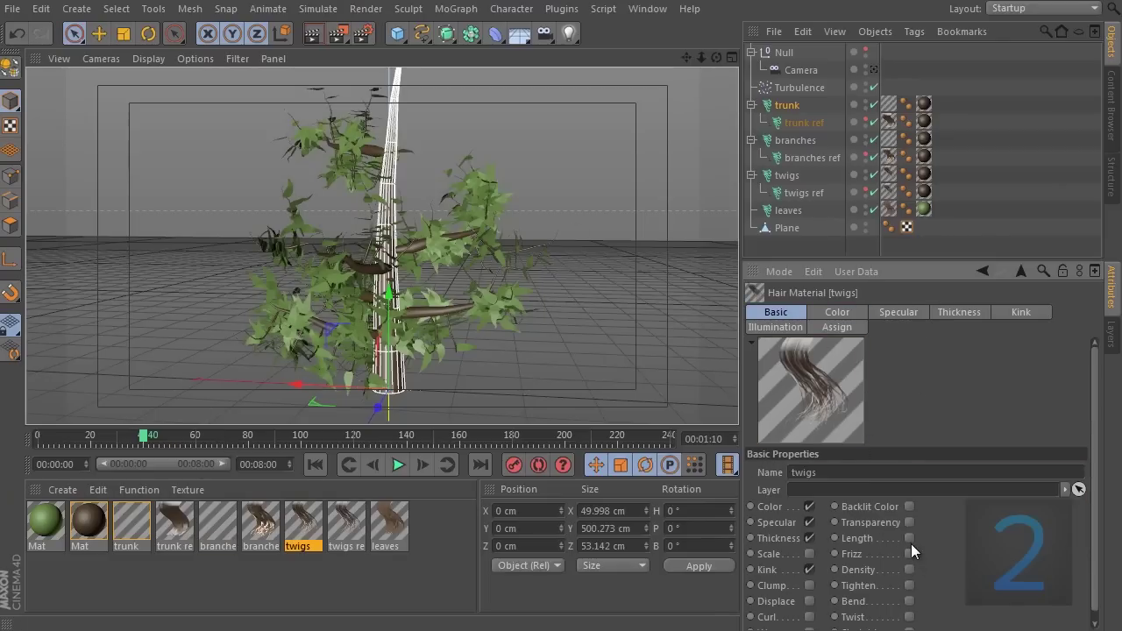
click(910, 538)
click(1022, 313)
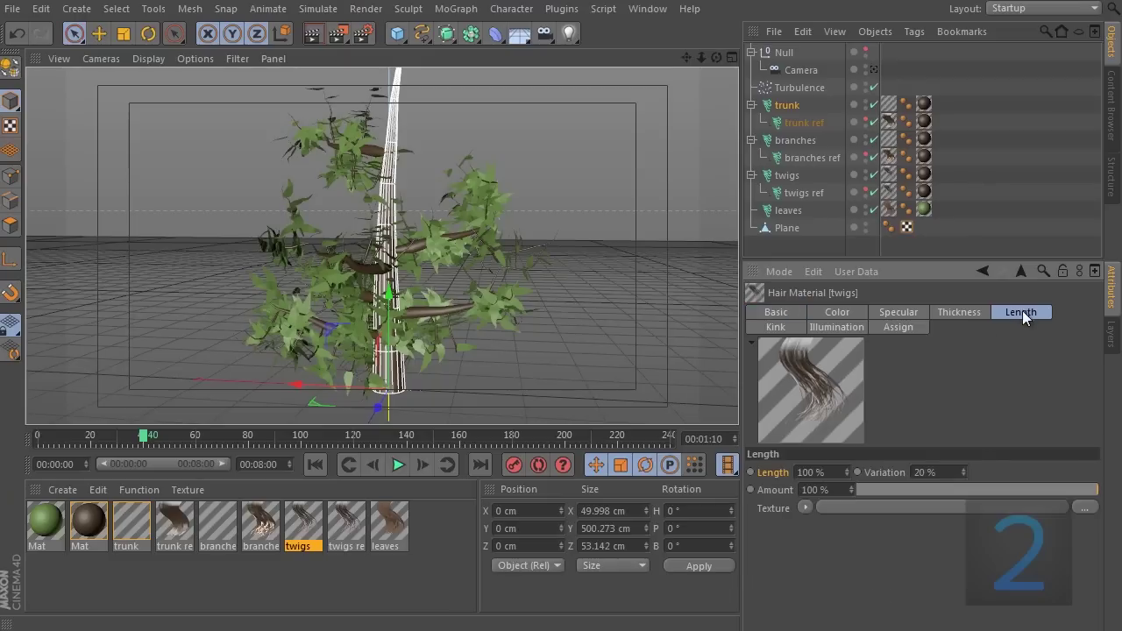
click(925, 471)
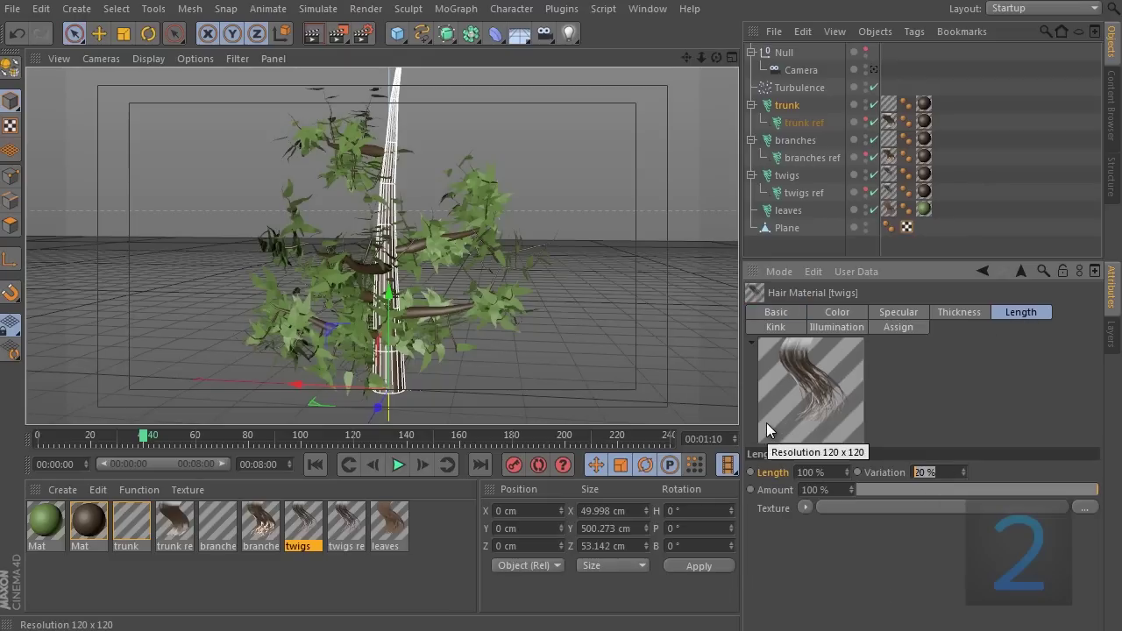
text(0)
key(Return)
Step: Key the twigs Length at 0% on frame 40 and 100% on frame 70, then scrub to preview
click(832, 471)
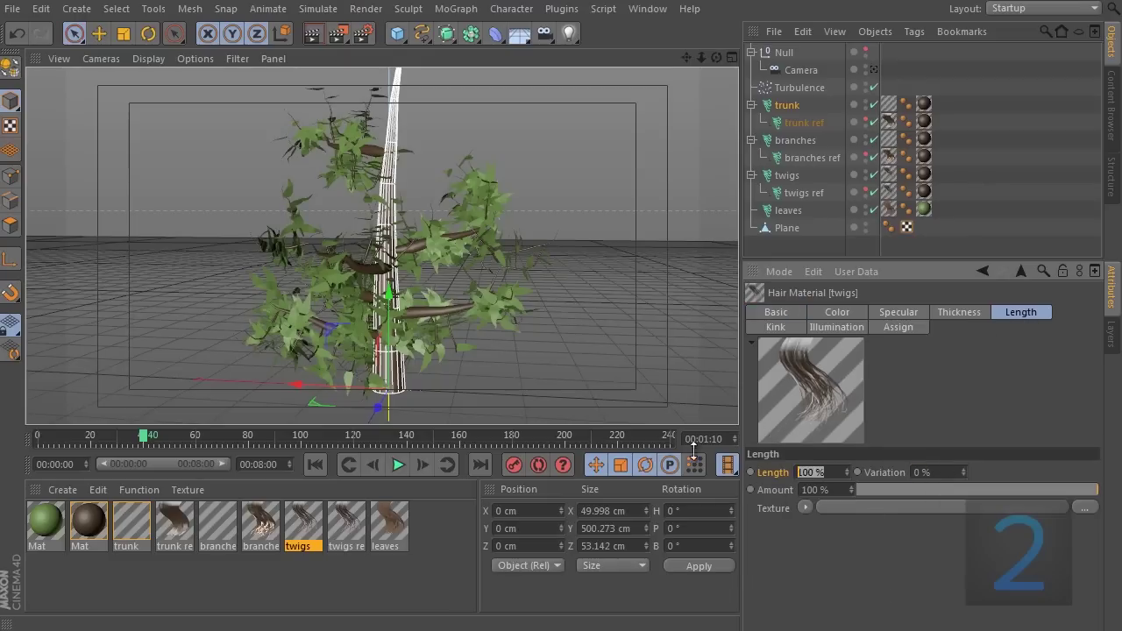
text(0)
key(Return)
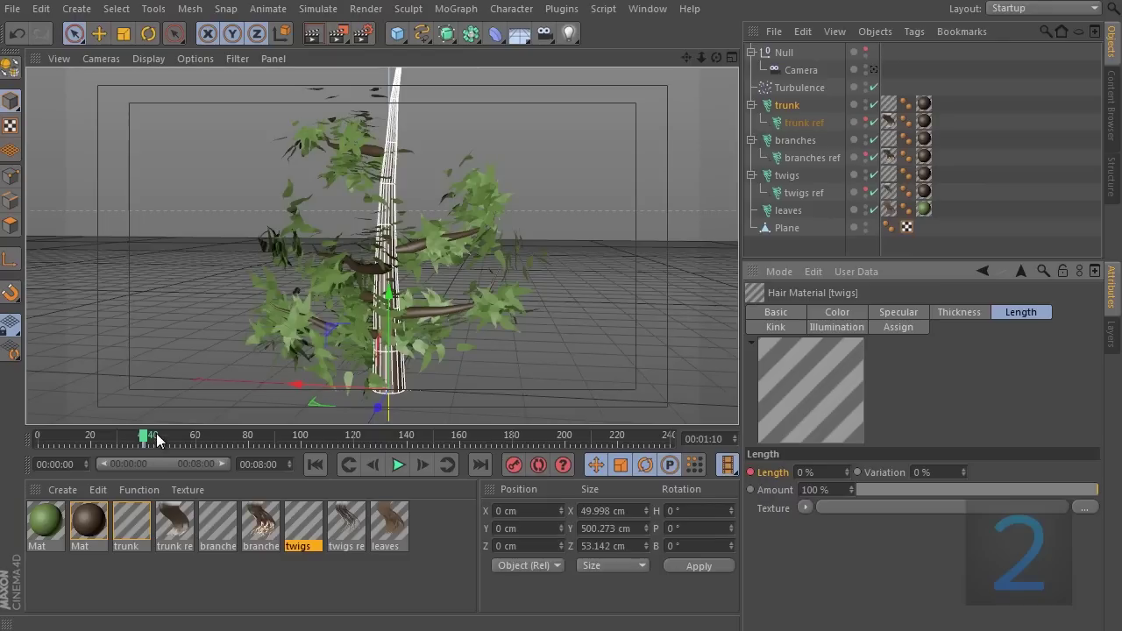
drag(157, 436, 223, 454)
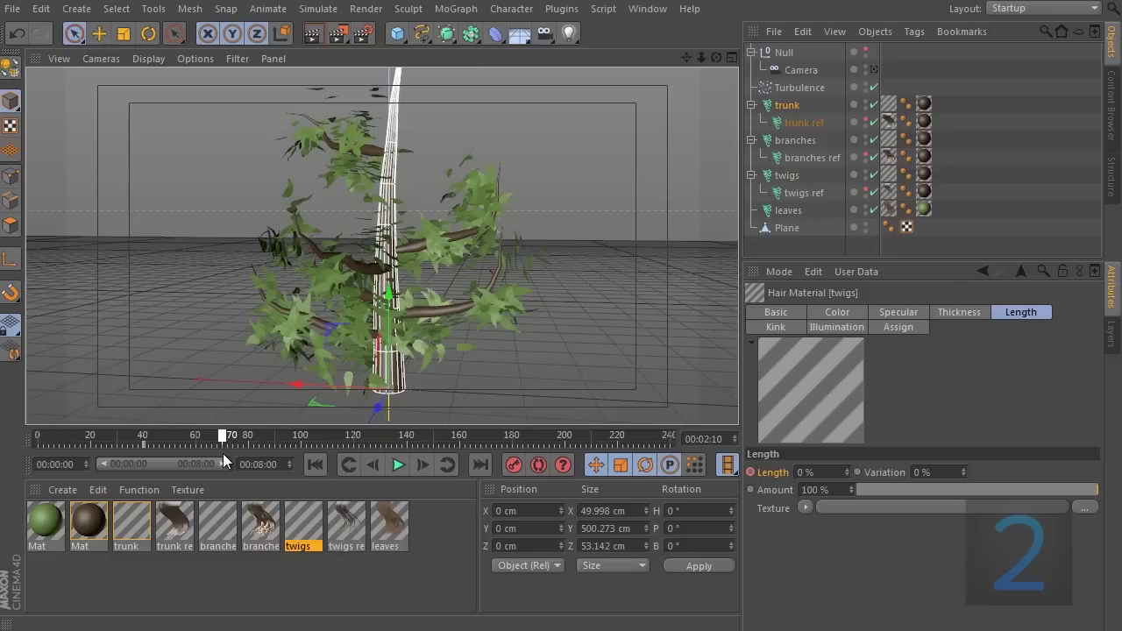
click(822, 473)
text(100)
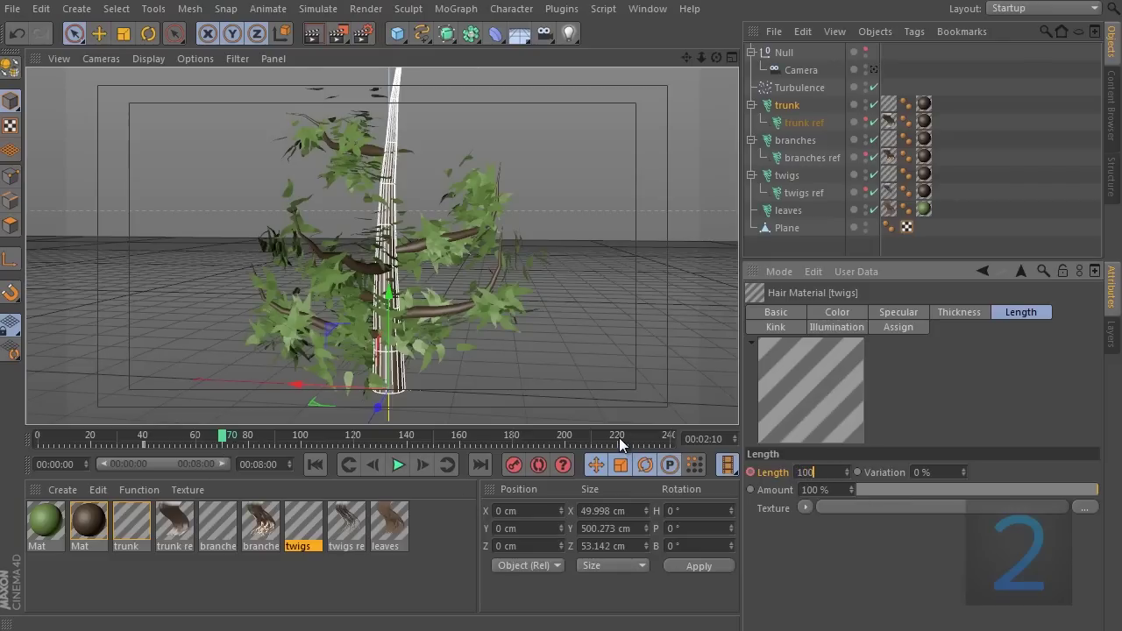
key(Return)
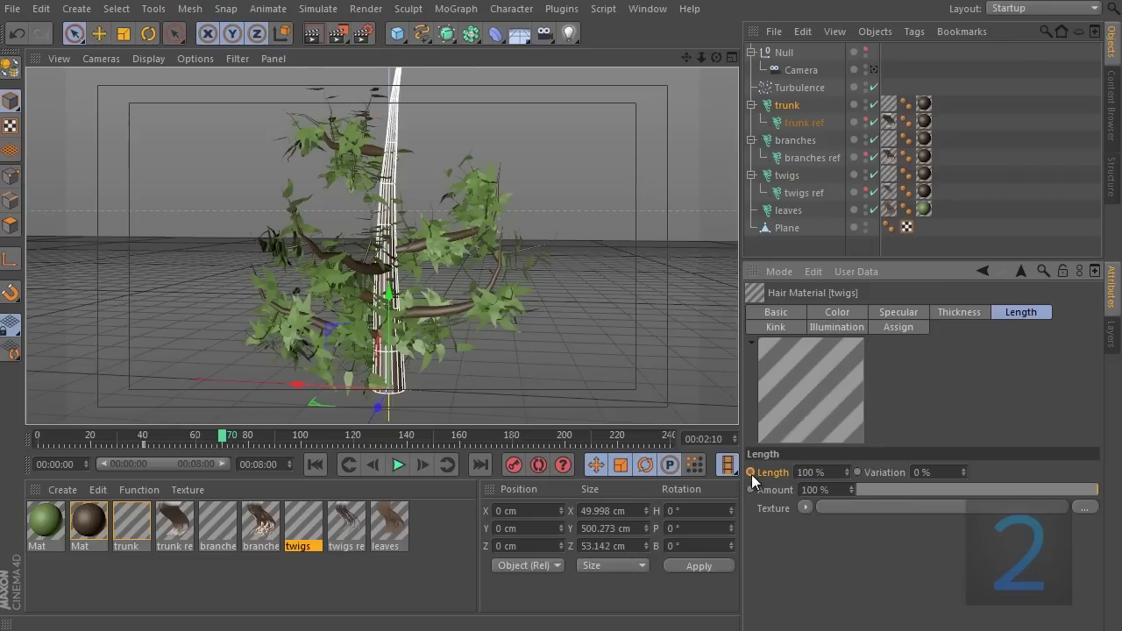
drag(223, 443, 93, 439)
mouse_move(178, 461)
mouse_down()
mouse_move(133, 463)
mouse_move(198, 470)
mouse_up()
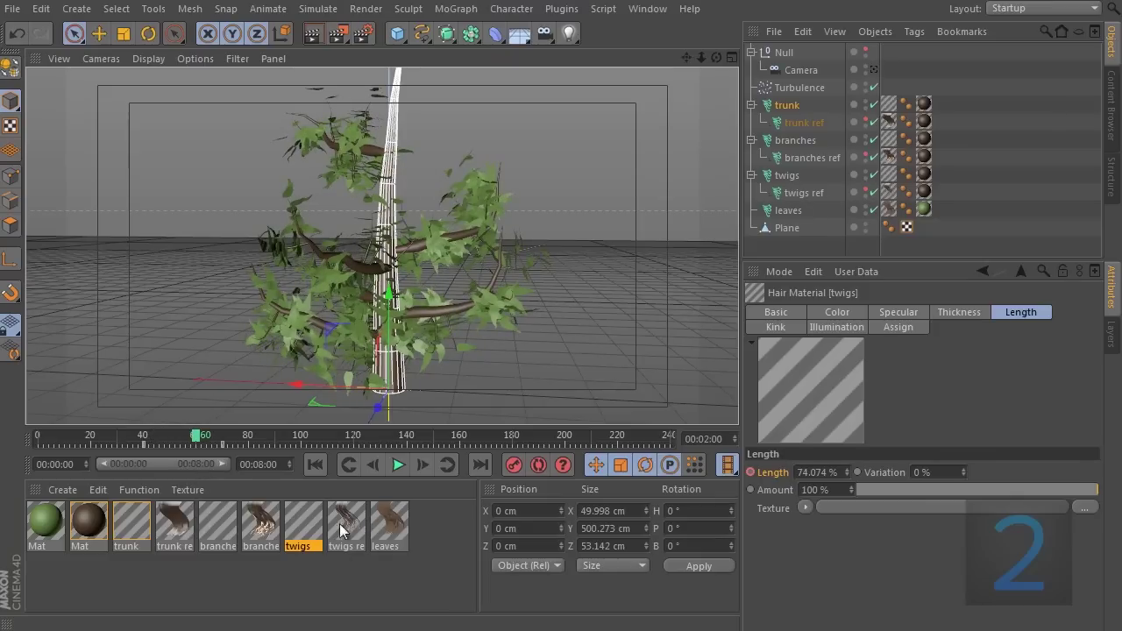
Step: Enable the leaves material's Length channel and set its Variation to 0%
click(390, 524)
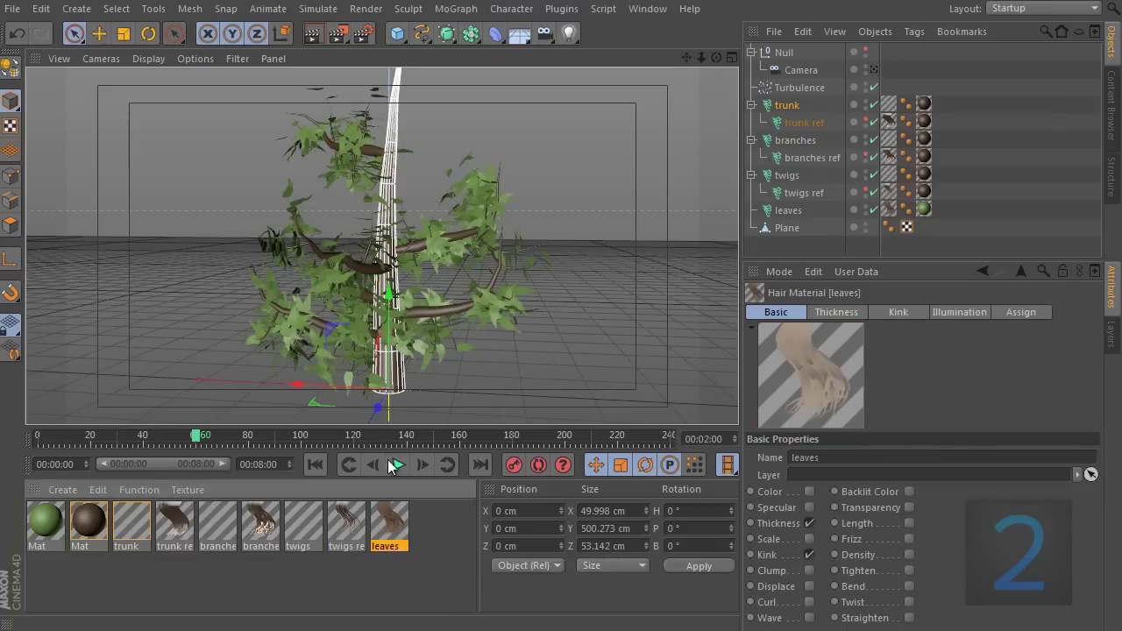
click(909, 523)
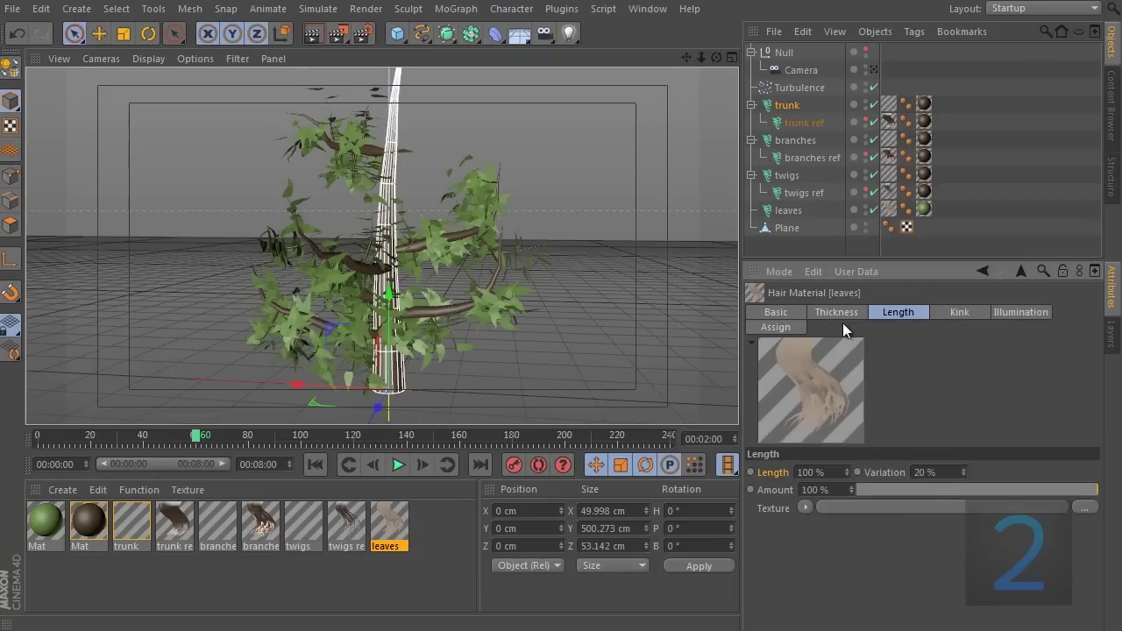
click(951, 471)
text(0)
key(Return)
Step: After checking the twigs animation, key the leaves Length at 0% on frame 60 and 100% on frame 90
drag(201, 445, 244, 449)
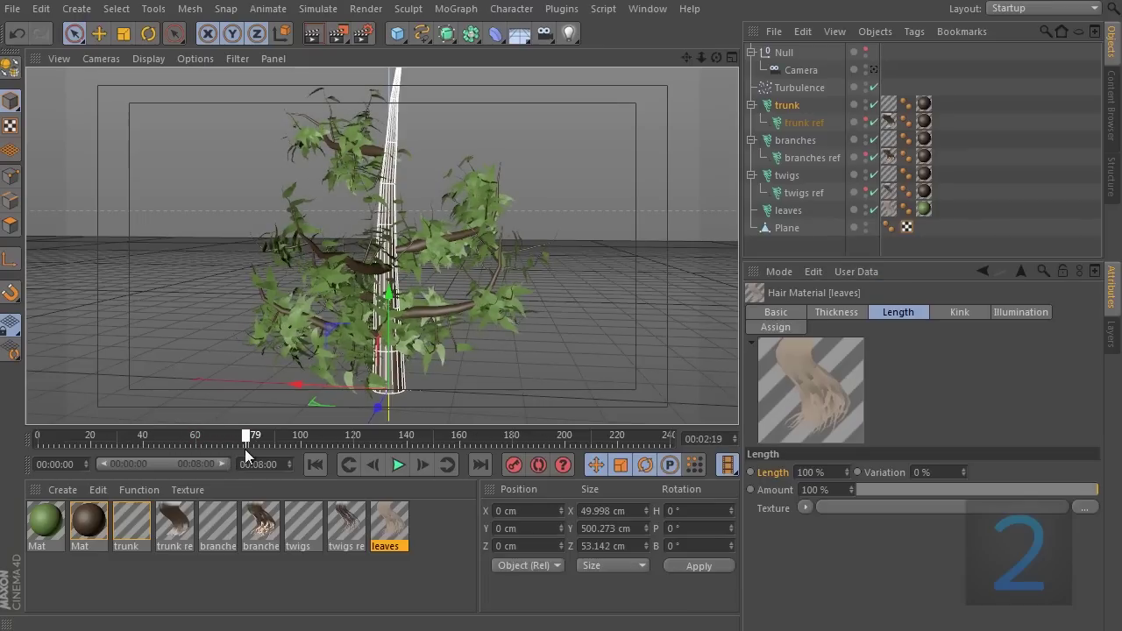
click(313, 527)
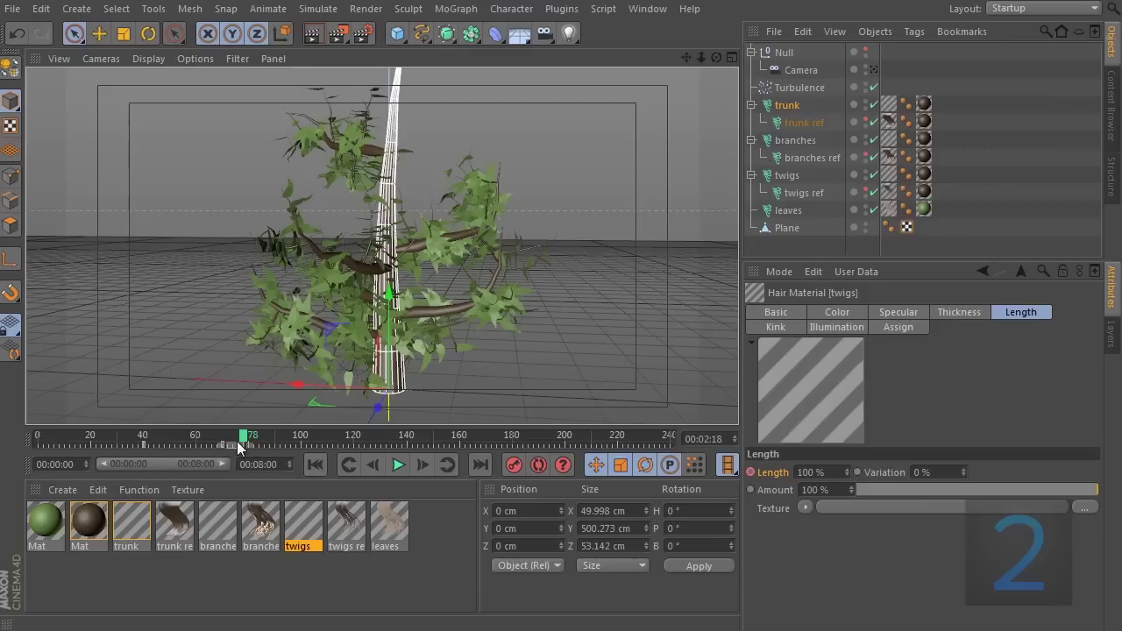
drag(229, 447, 196, 443)
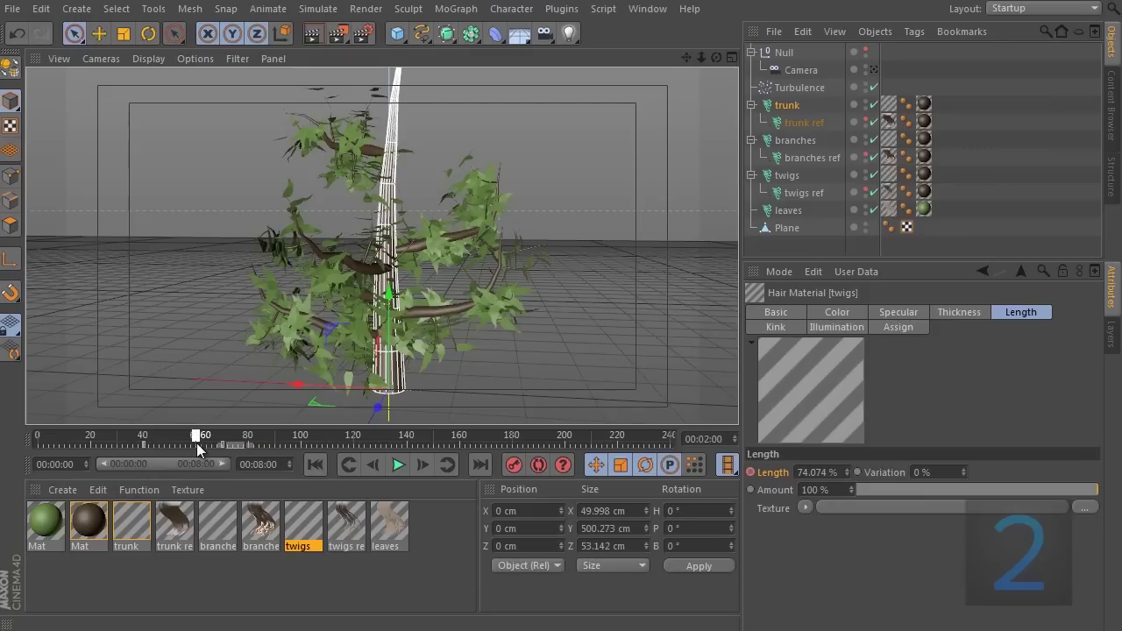
click(388, 522)
double_click(815, 471)
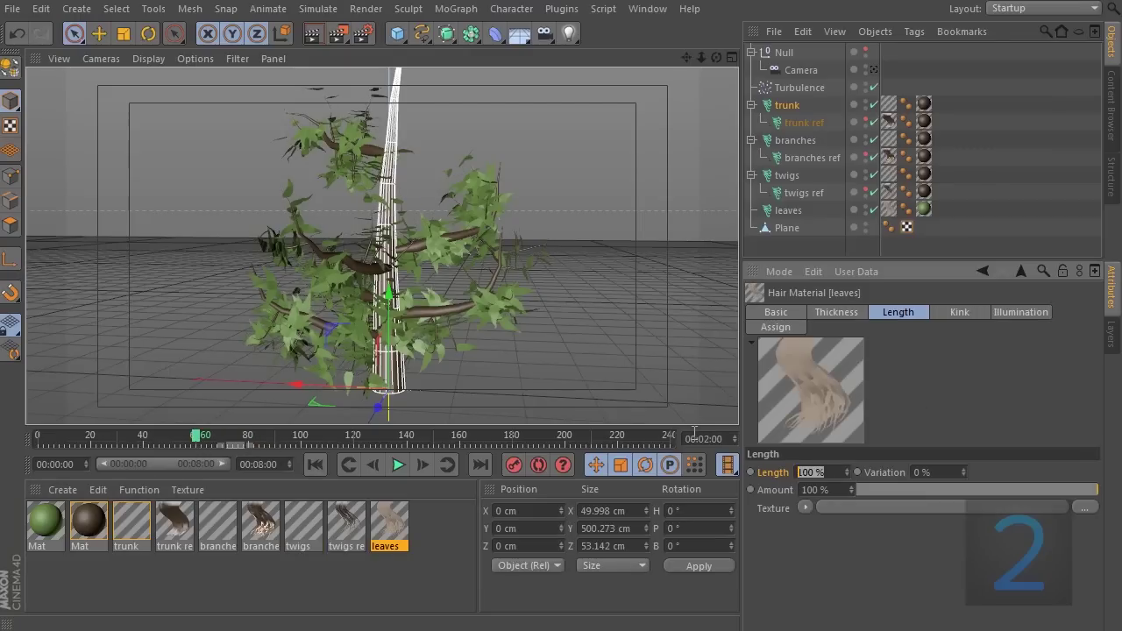
text(0)
key(Return)
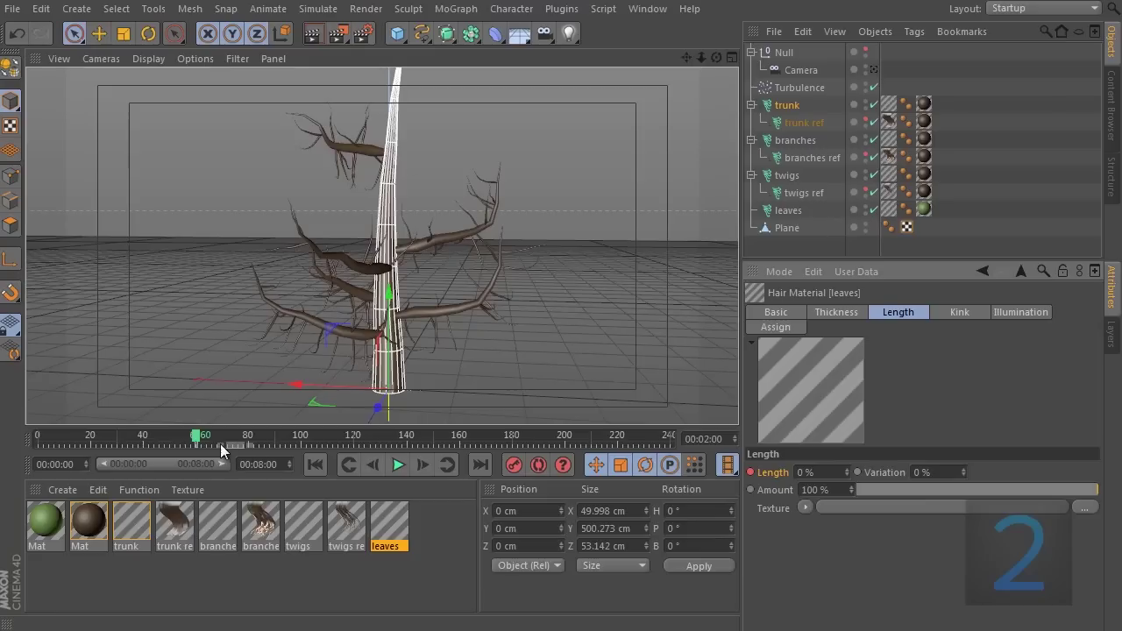
drag(199, 443, 275, 461)
double_click(819, 472)
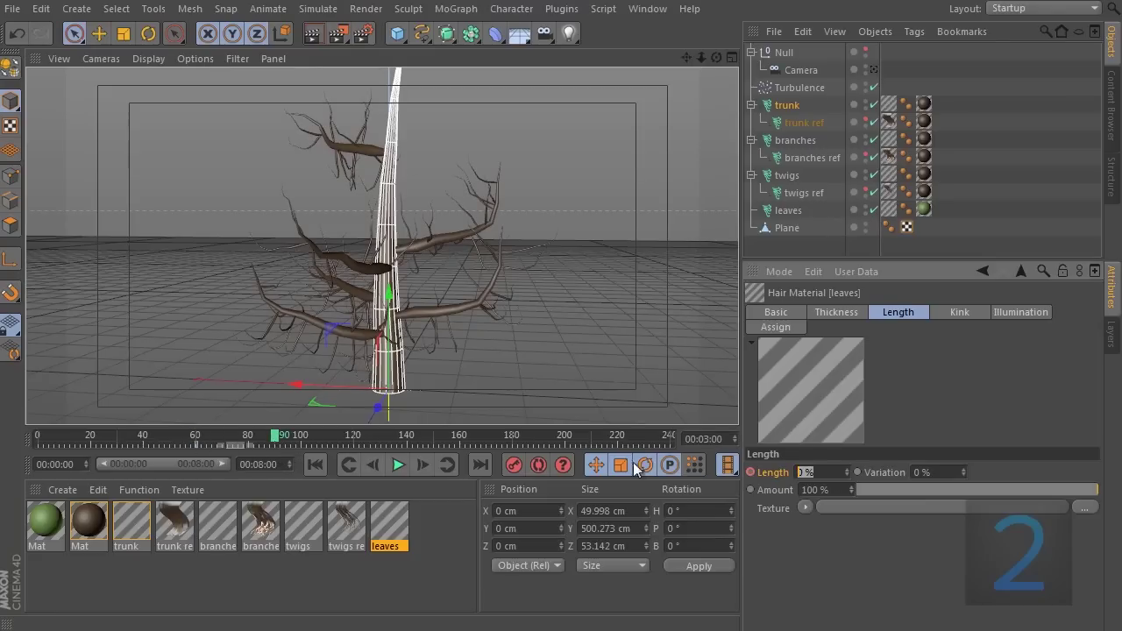
text(100)
key(Return)
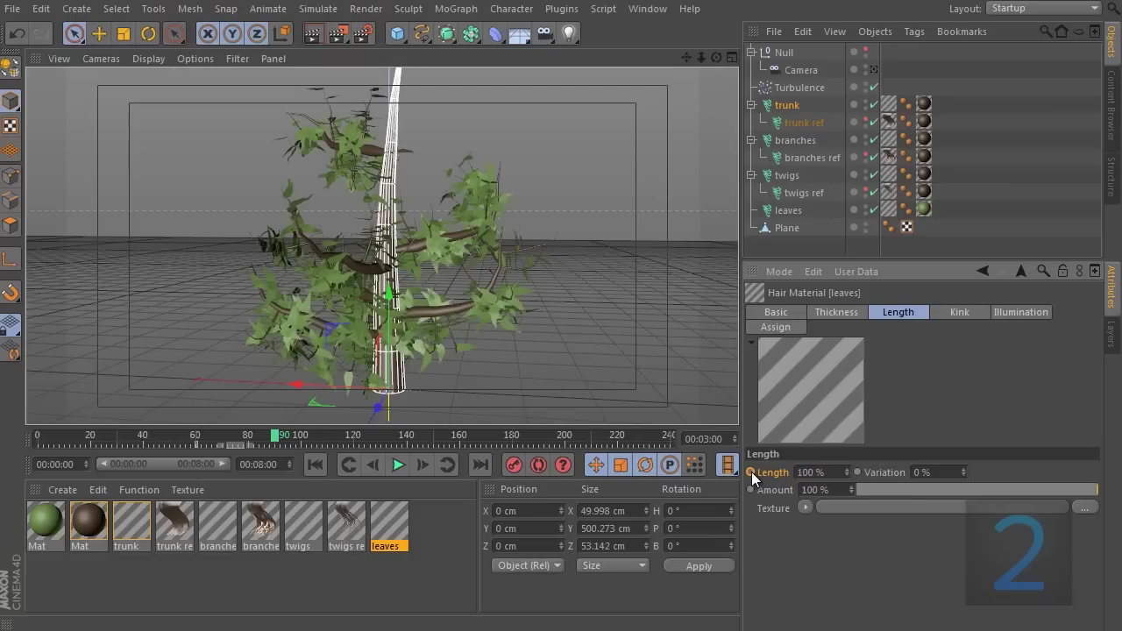
Step: Deselect all, play the growth animation from frame 0, and stop it around frame 137
click(971, 103)
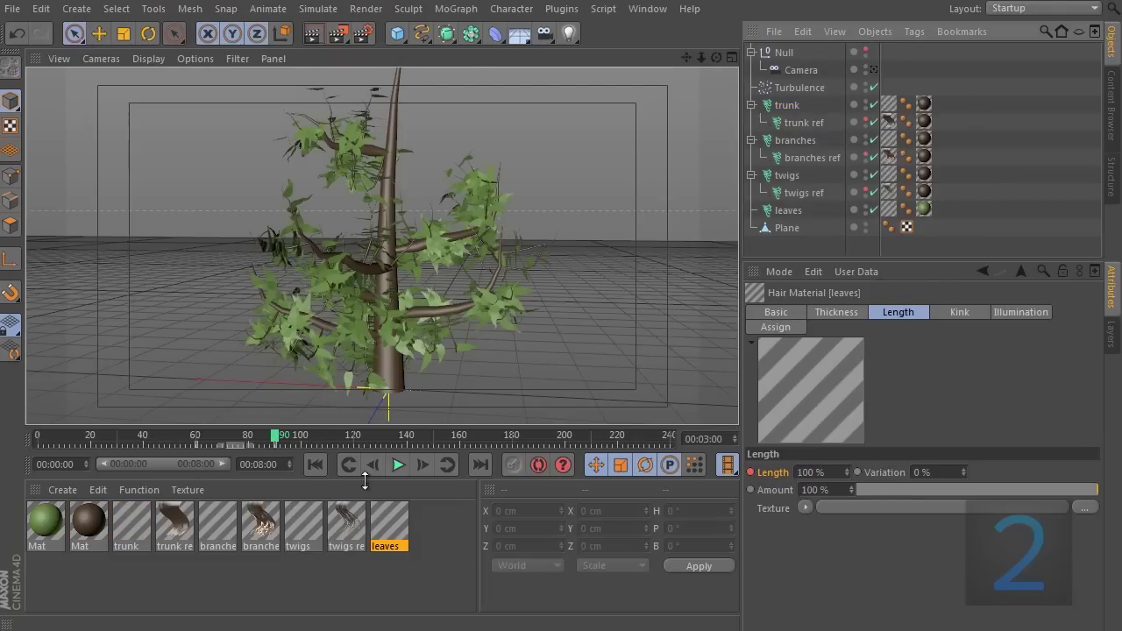
click(314, 464)
click(404, 471)
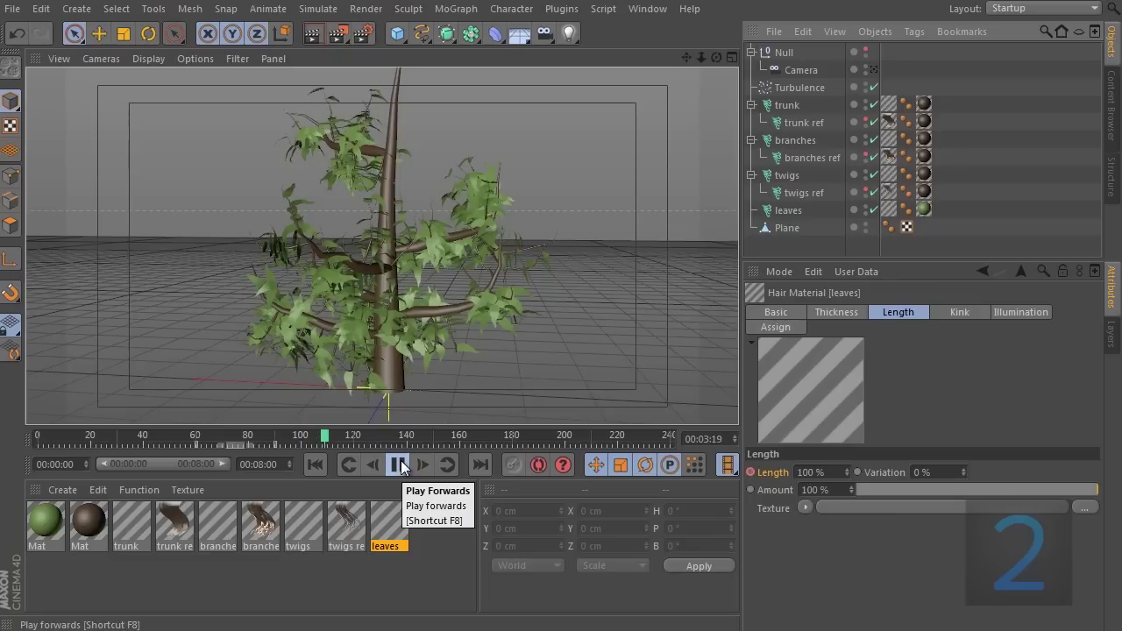
click(399, 464)
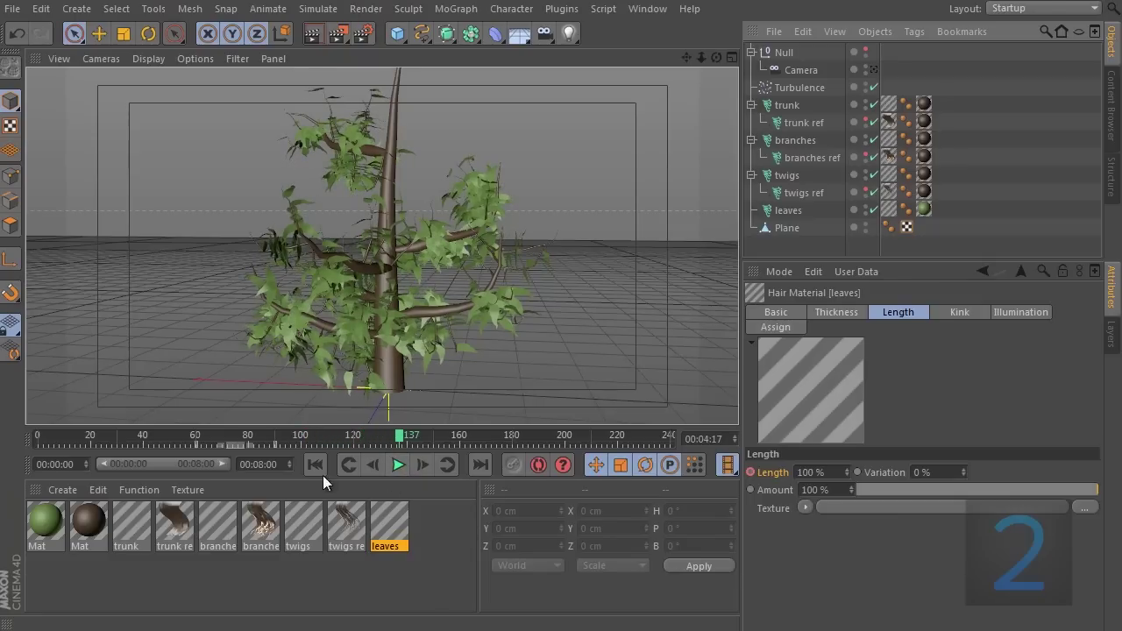
Step: Use Go to Start to return the timeline to frame 0 with the tree ungrown
click(317, 465)
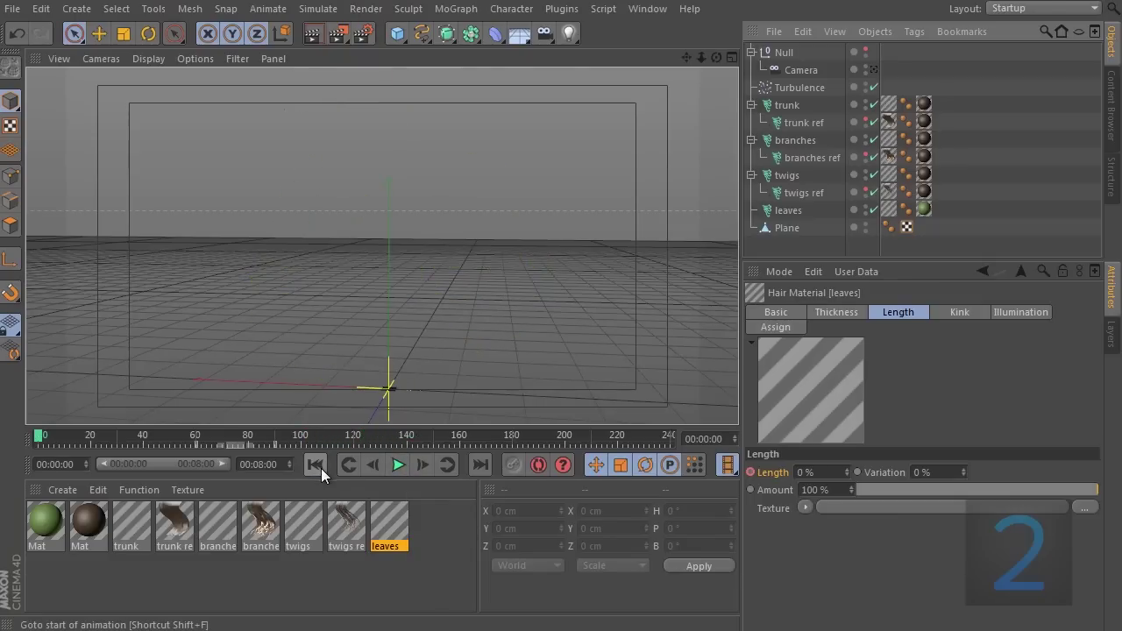